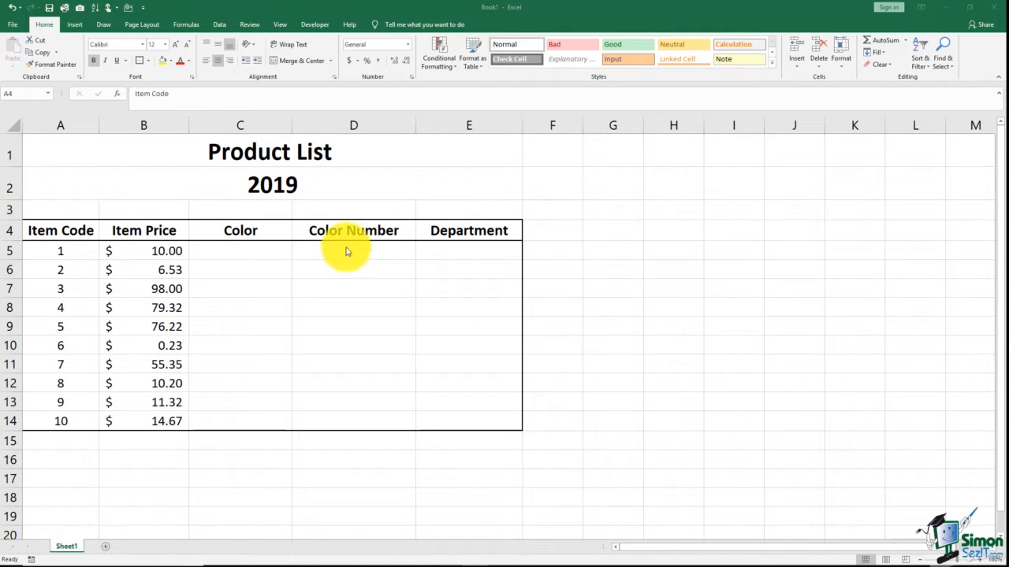
# - Enter the colours Blue, Green and Red down column G starting at G4
pyautogui.hotkey('ctrl', 'shift', 'Right')
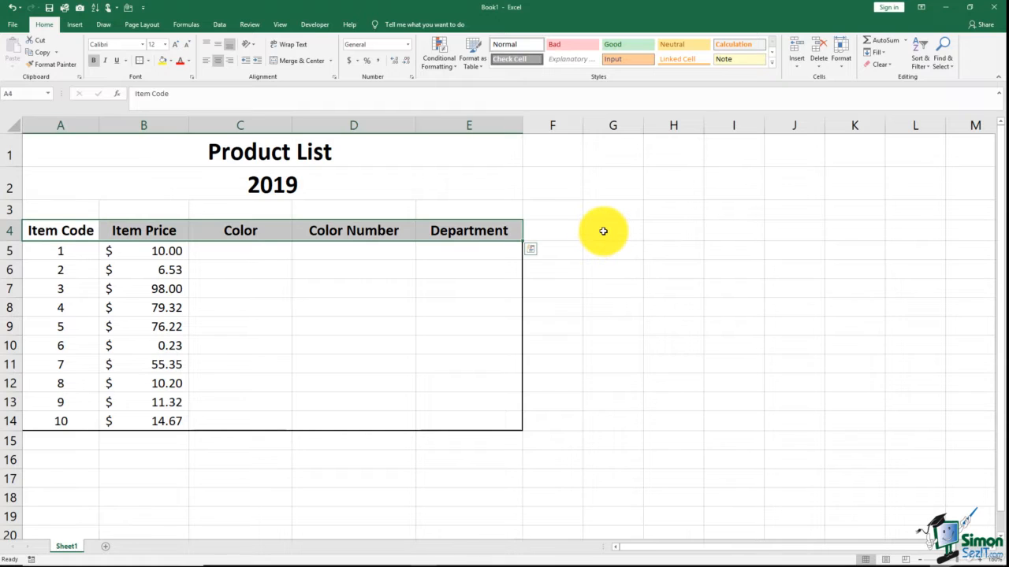
pyautogui.click(603, 231)
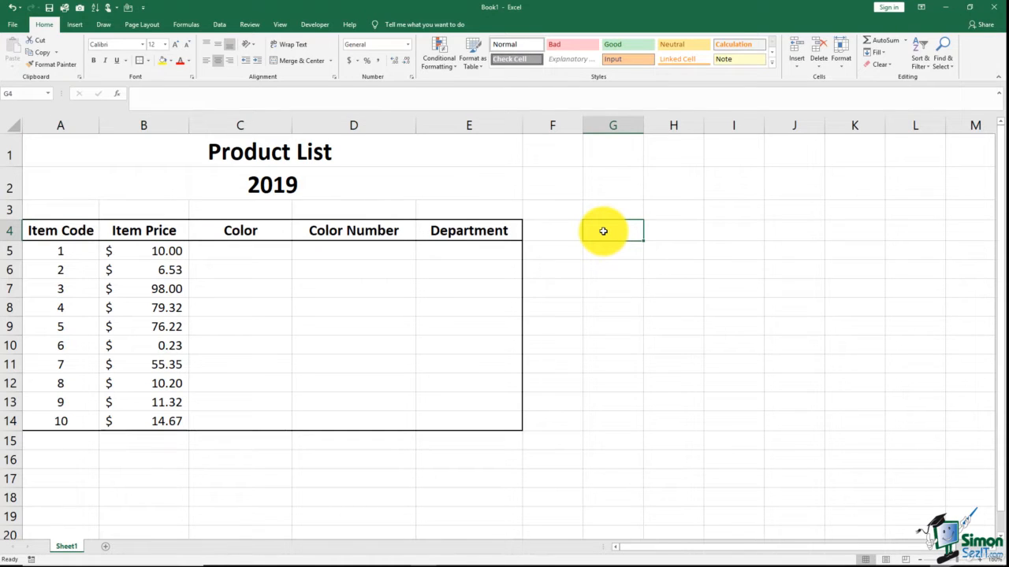
pyautogui.write('Blue')
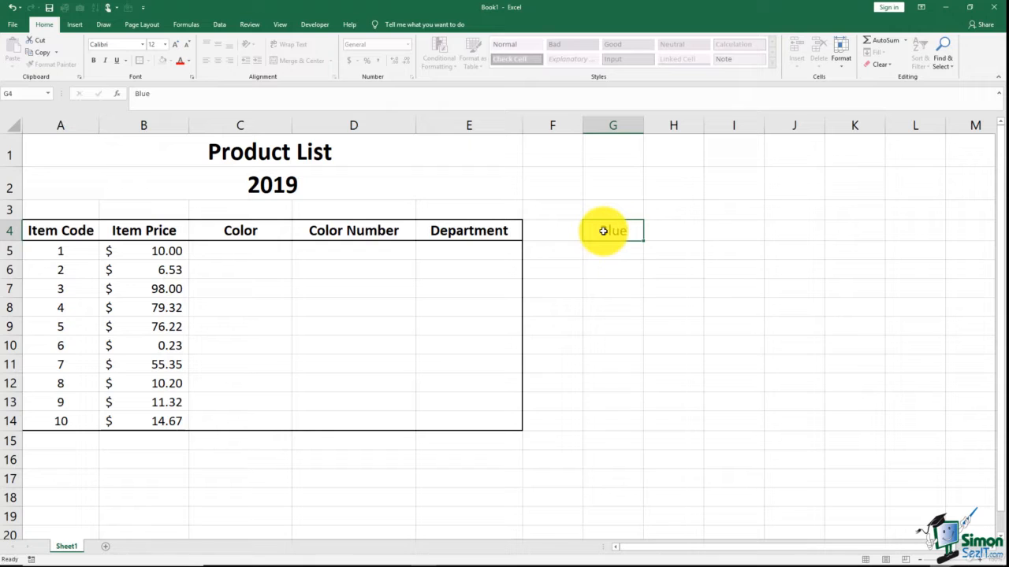
pyautogui.press('Return')
pyautogui.write('Green')
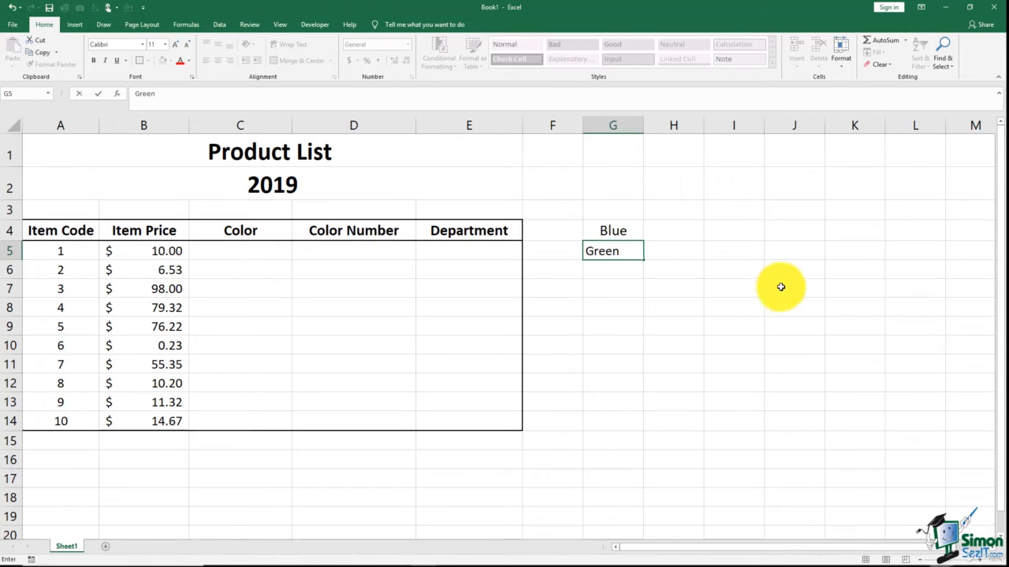
pyautogui.press('Return')
pyautogui.write('Red')
pyautogui.press('Tab')
# - Enter Yellow in G7 below Red, clearing a stray entry beside it
pyautogui.write('Y')
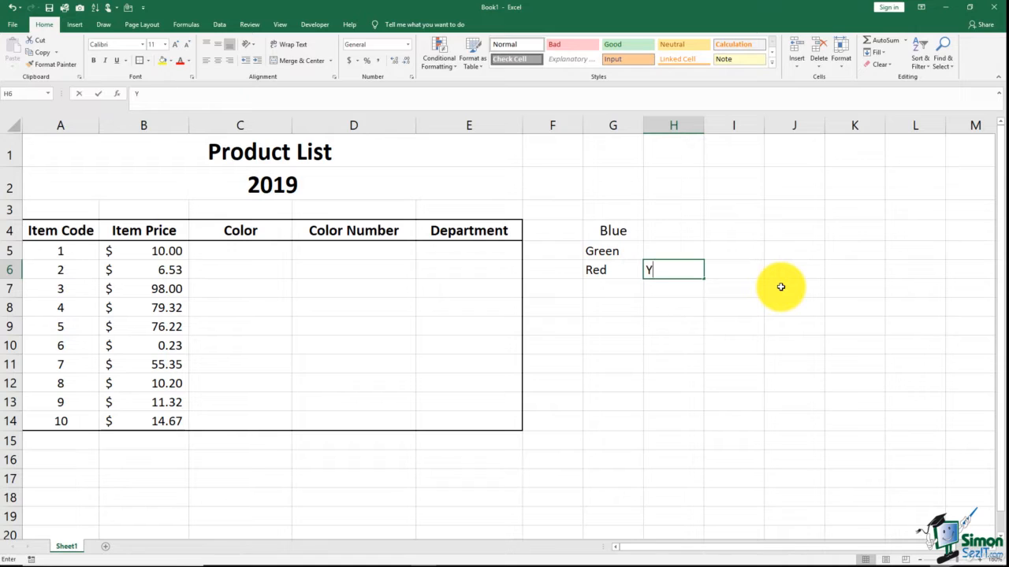
pyautogui.write('e')
pyautogui.press('BackSpace')
pyautogui.press('BackSpace')
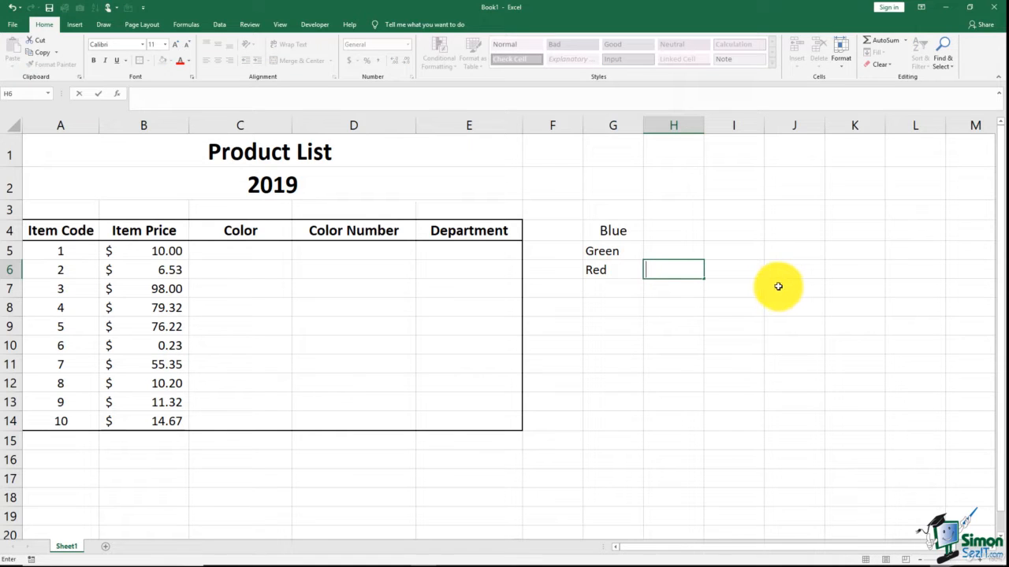
pyautogui.click(628, 288)
pyautogui.write('Yellow')
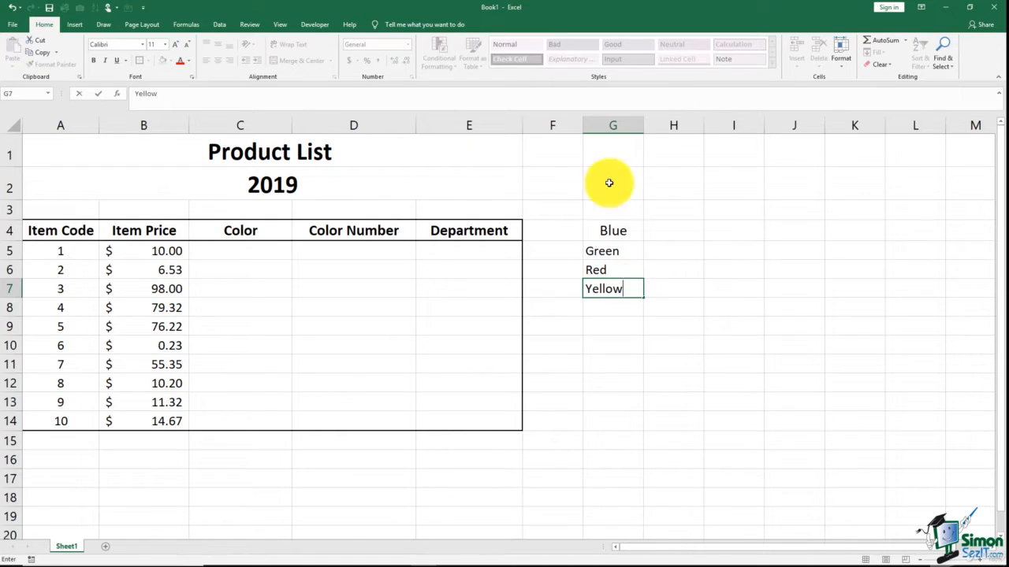
# - Left-align the colour list in G4:G7
pyautogui.moveTo(609, 228); pyautogui.dragTo(610, 284)
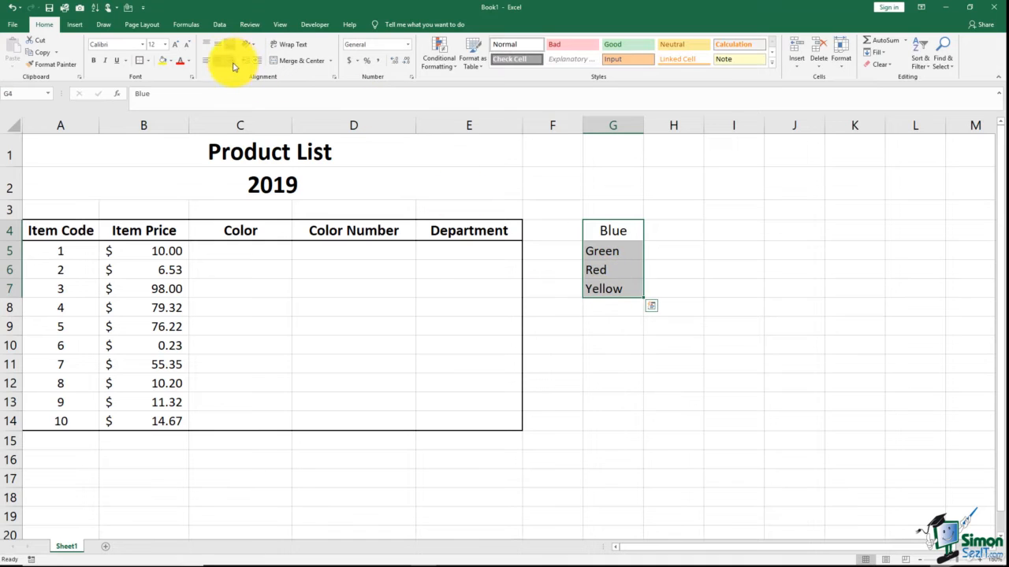
pyautogui.click(204, 60)
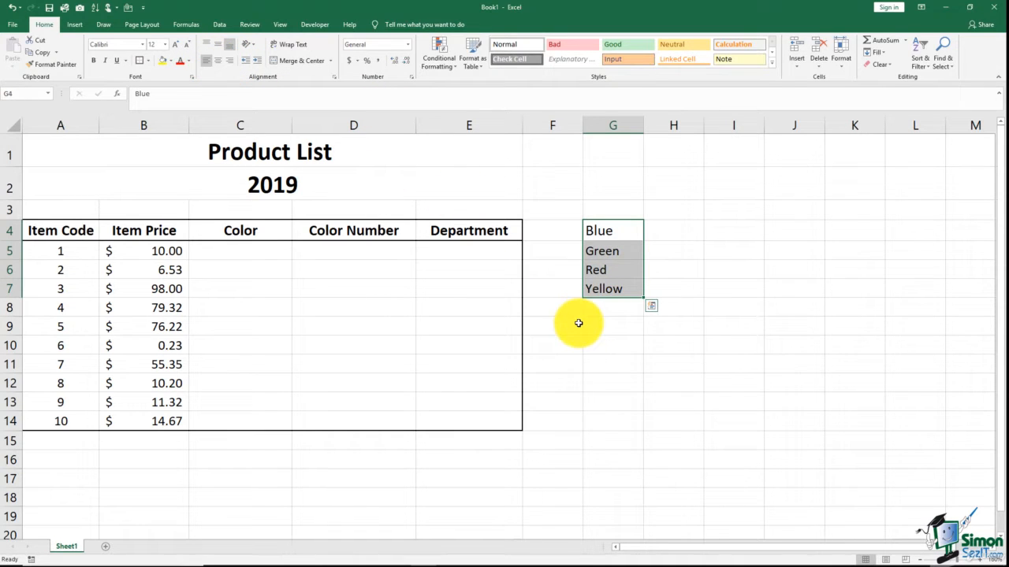
pyautogui.click(581, 329)
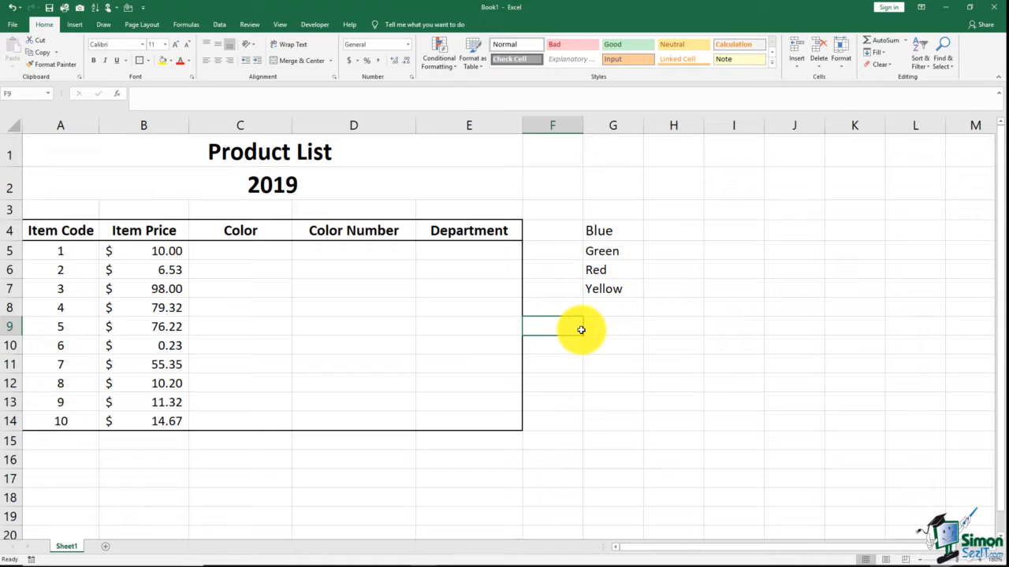
# - Apply a List data validation to C5:C14 using the source range $G$4:$G$7
pyautogui.click(272, 247)
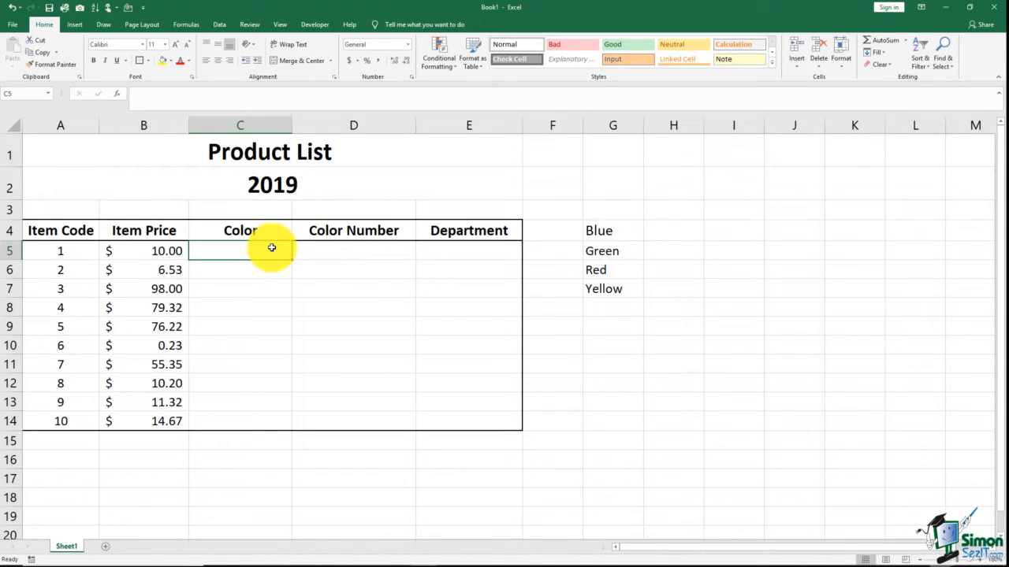
pyautogui.moveTo(271, 248); pyautogui.dragTo(263, 415)
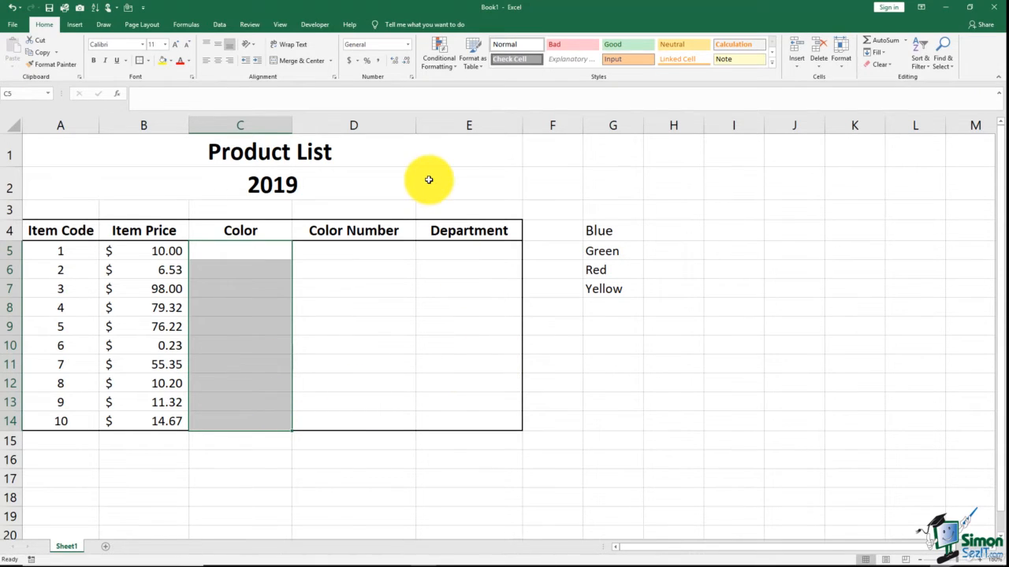
pyautogui.click(217, 26)
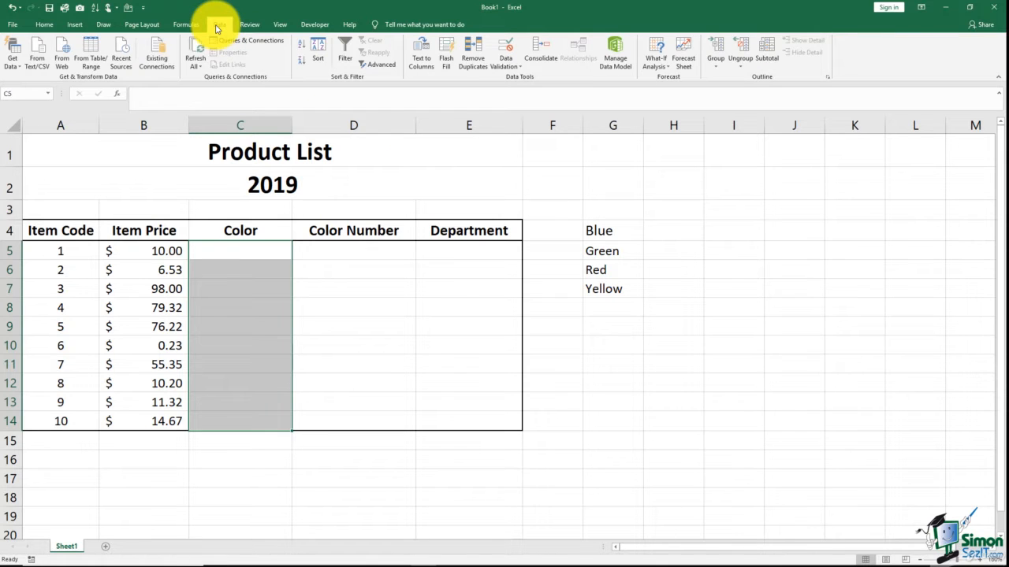
pyautogui.click(512, 66)
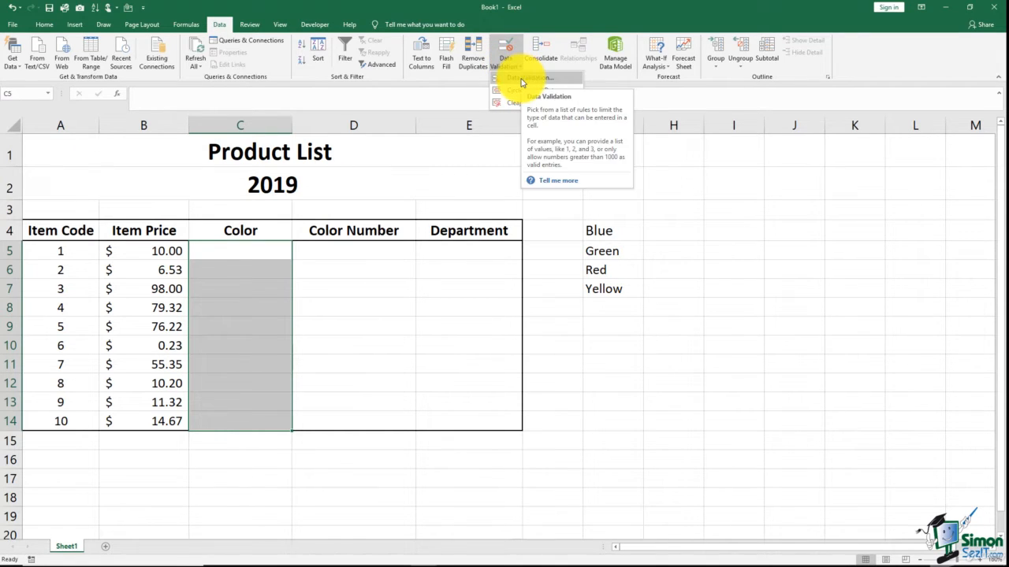
pyautogui.click(522, 80)
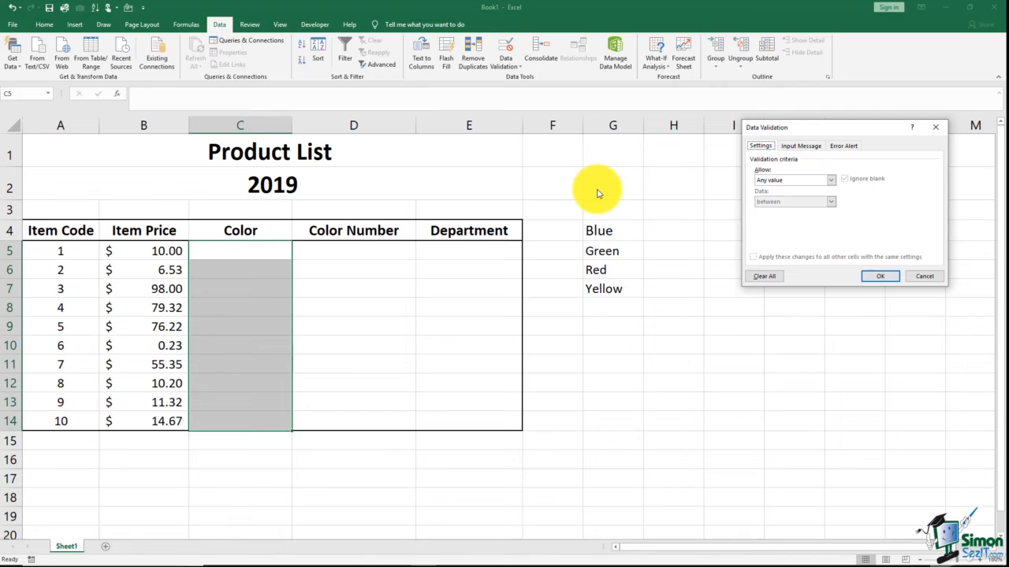
pyautogui.moveTo(763, 132); pyautogui.dragTo(701, 121)
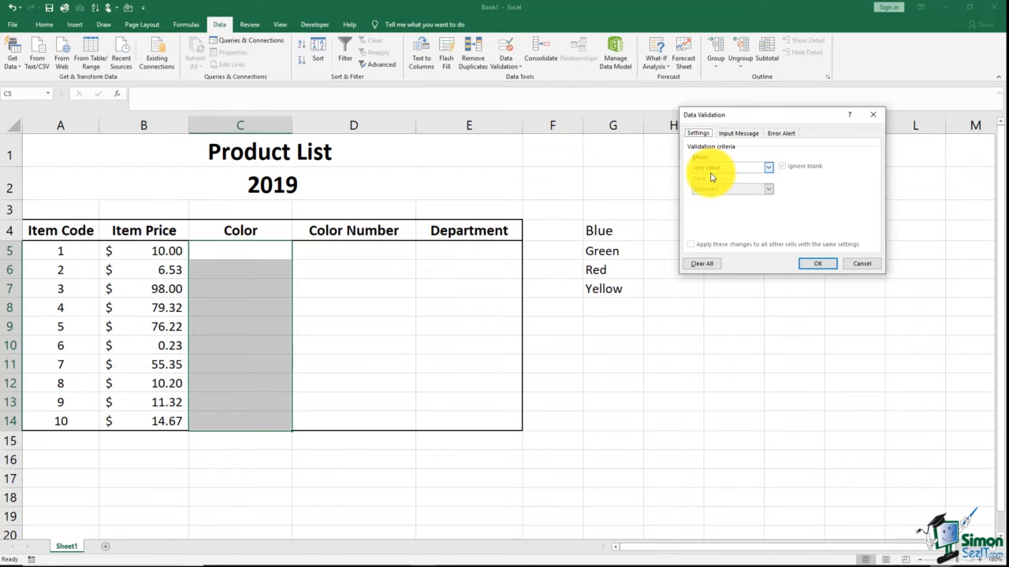
pyautogui.click(768, 167)
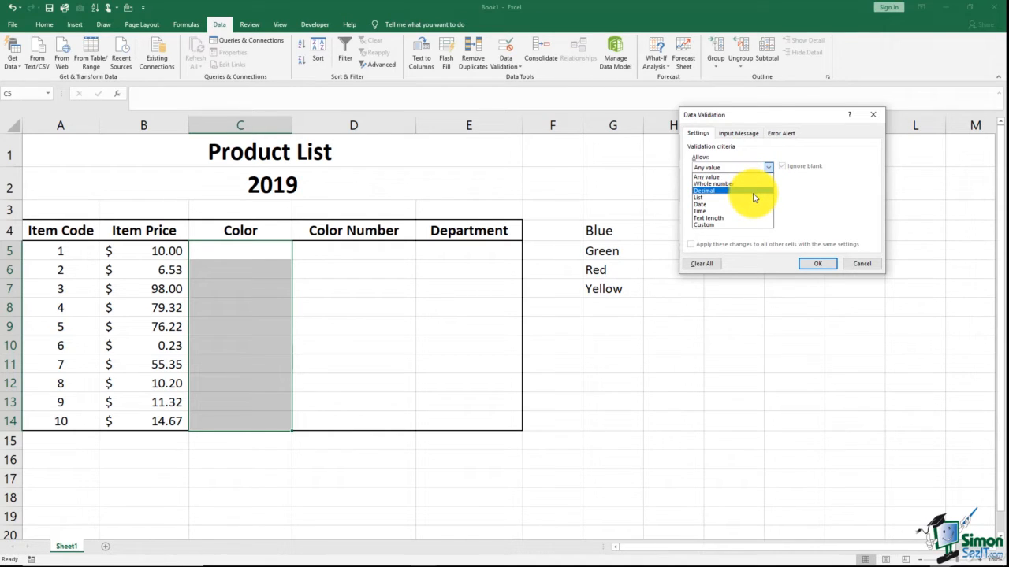
pyautogui.click(727, 198)
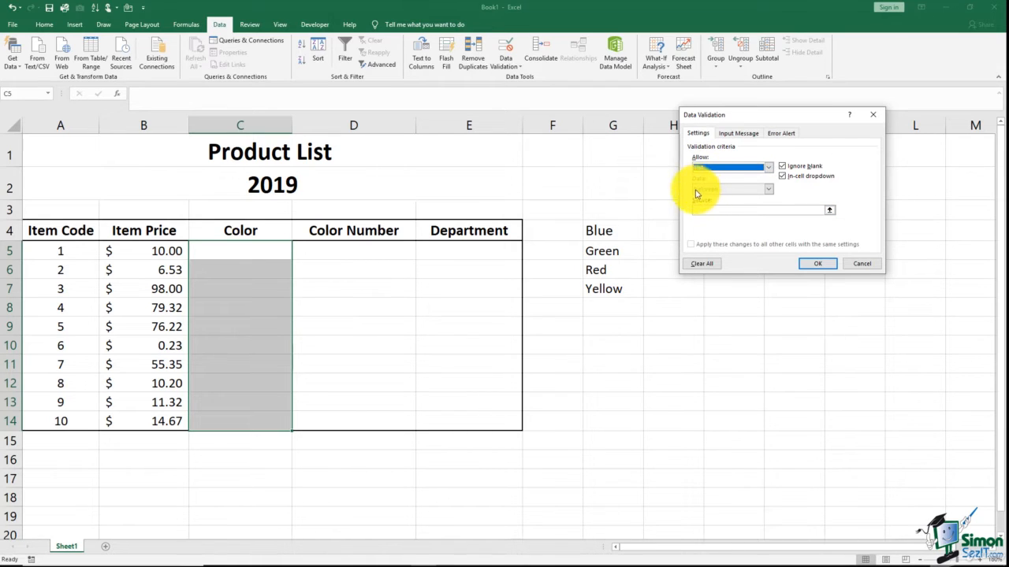
pyautogui.click(705, 210)
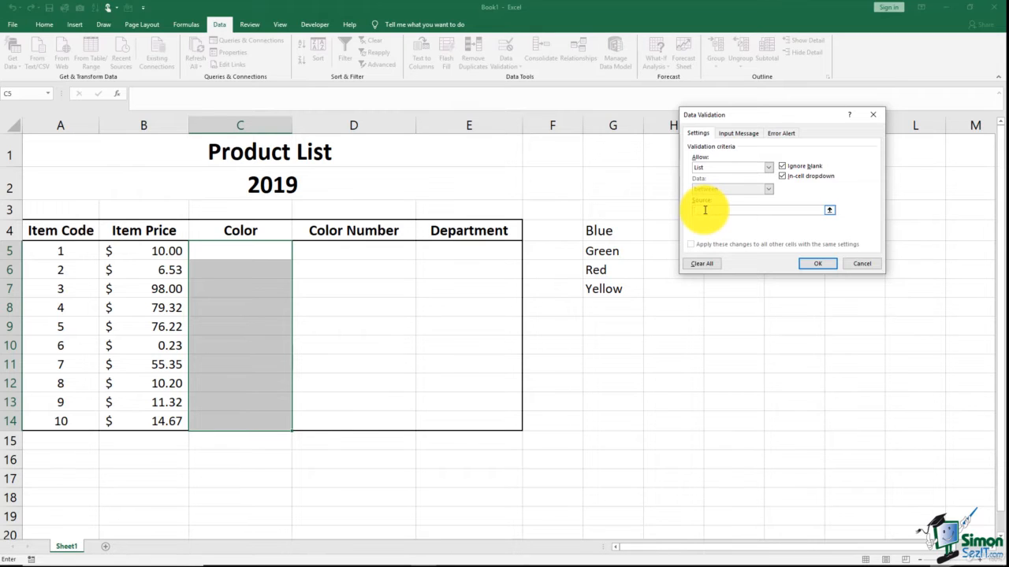
pyautogui.moveTo(620, 227); pyautogui.dragTo(635, 283)
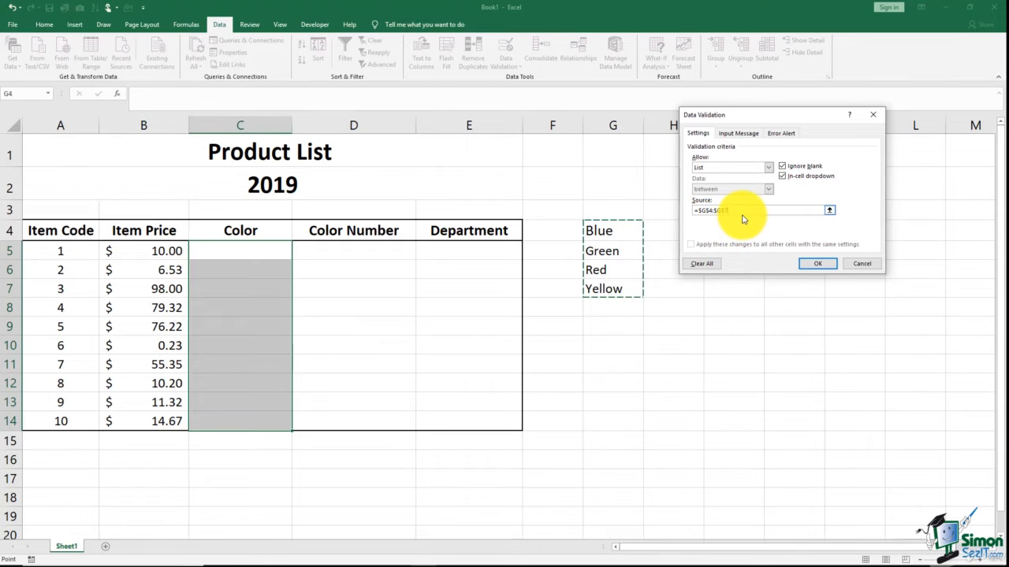
pyautogui.click(818, 263)
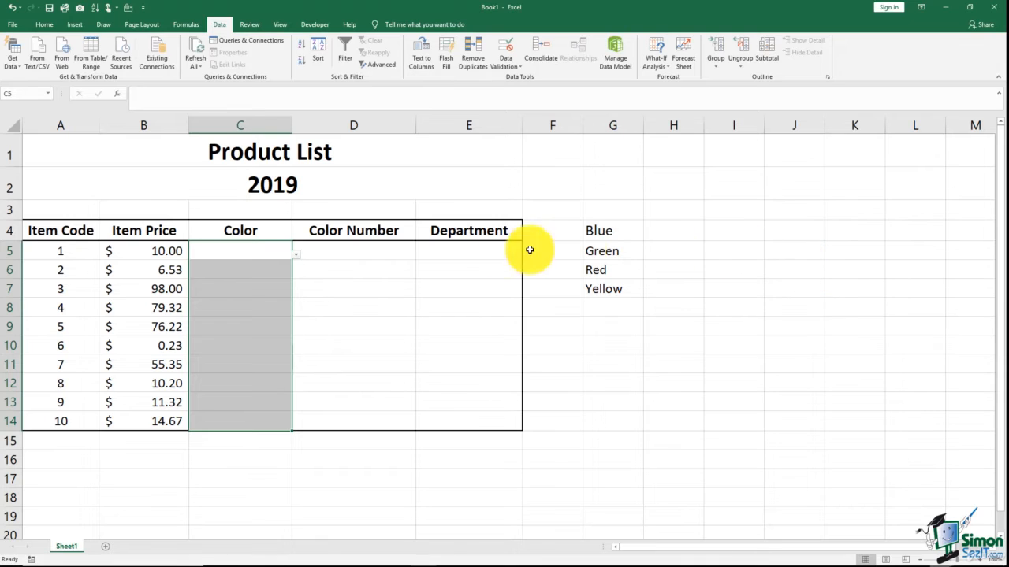
# - Choose Green, Yellow and Red from the dropdown lists in C5, C6 and C7
pyautogui.click(280, 270)
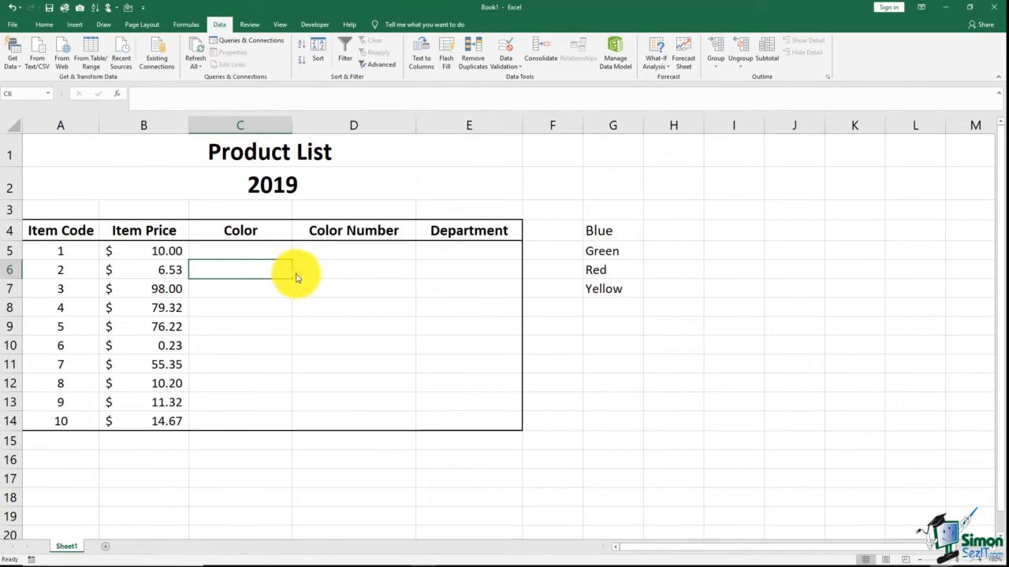
pyautogui.click(275, 250)
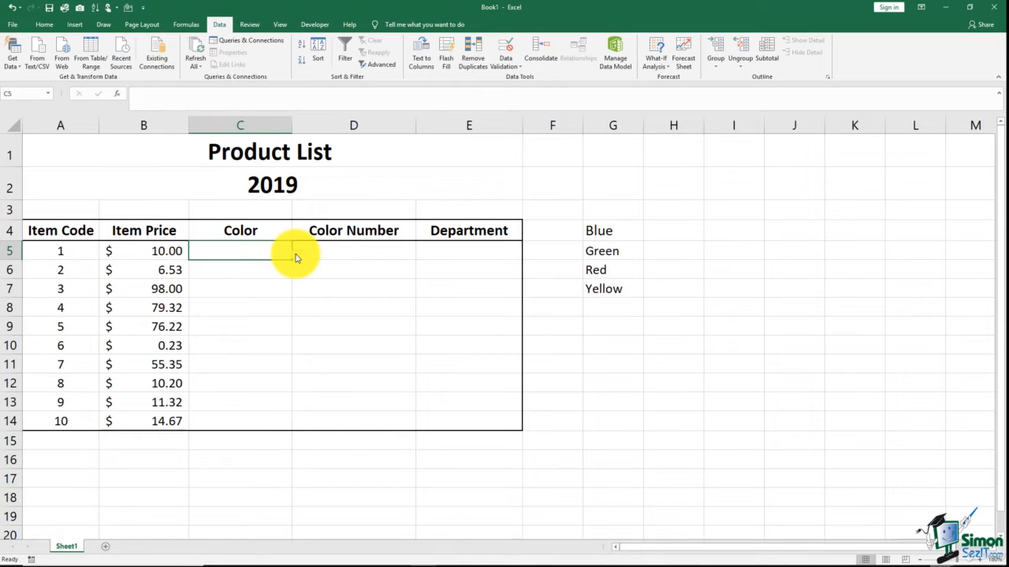
pyautogui.click(296, 256)
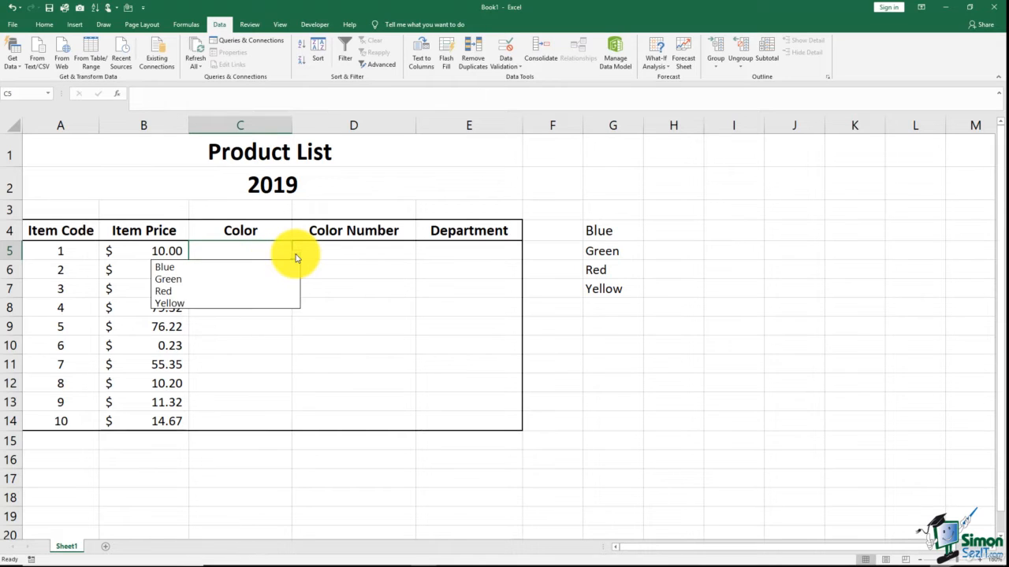
pyautogui.click(203, 279)
pyautogui.click(242, 270)
pyautogui.click(295, 273)
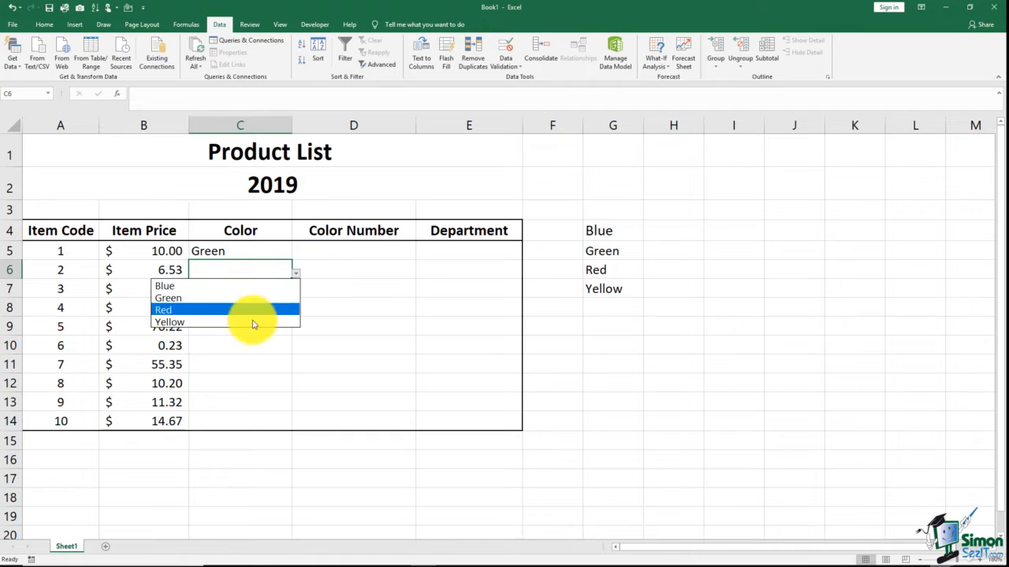
pyautogui.click(247, 322)
pyautogui.click(272, 289)
pyautogui.click(296, 293)
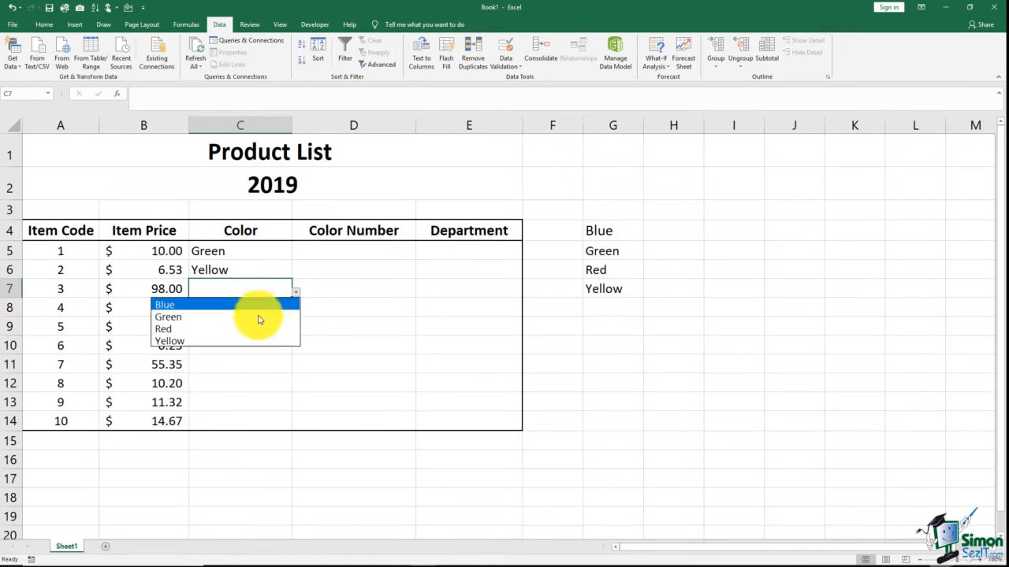
pyautogui.click(248, 329)
# - Choose Yellow, Green and Yellow from the dropdown lists in C8, C9 and C10
pyautogui.click(287, 309)
pyautogui.click(295, 312)
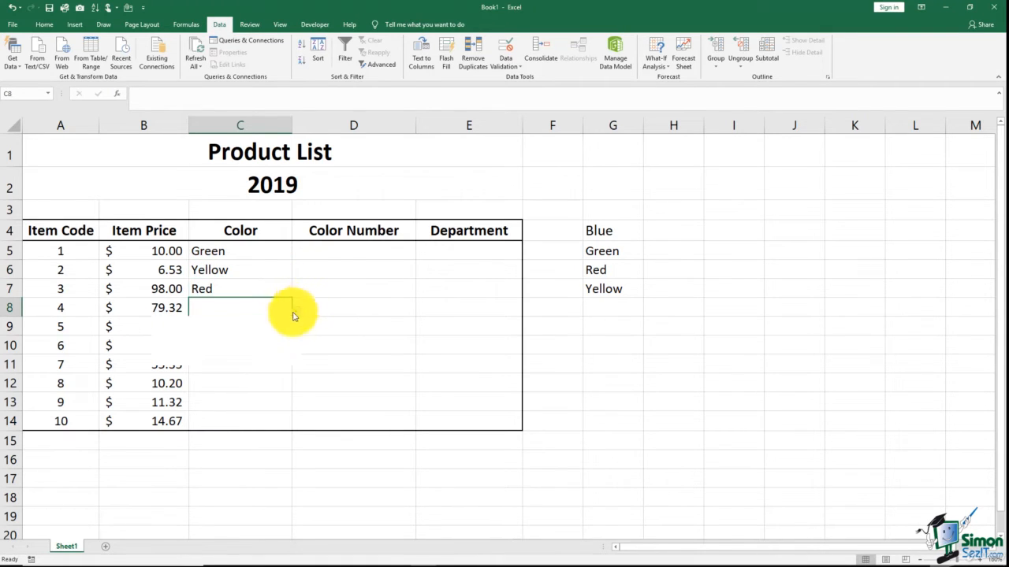
pyautogui.click(256, 359)
pyautogui.click(269, 326)
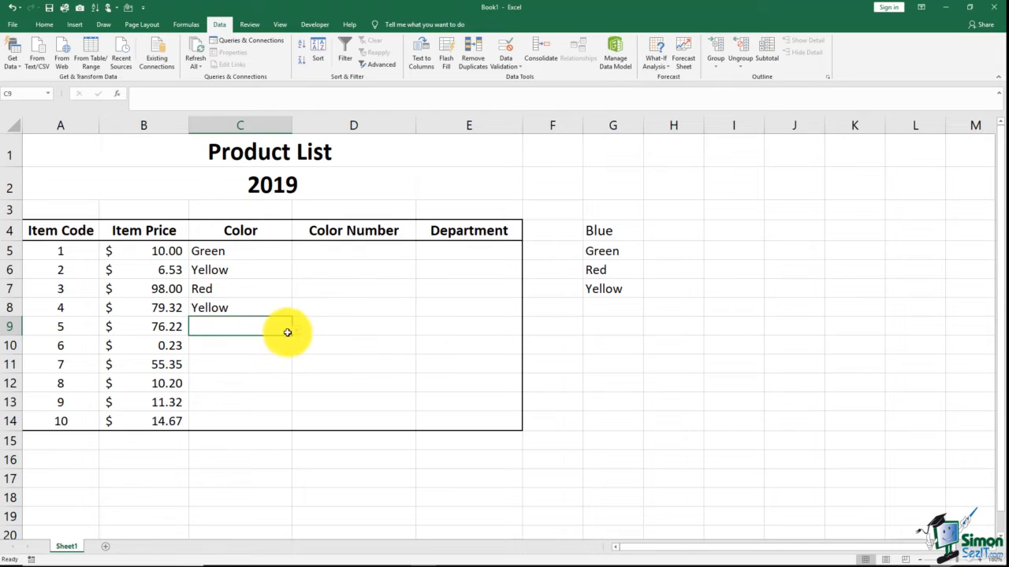
pyautogui.click(296, 331)
pyautogui.click(246, 360)
pyautogui.click(275, 347)
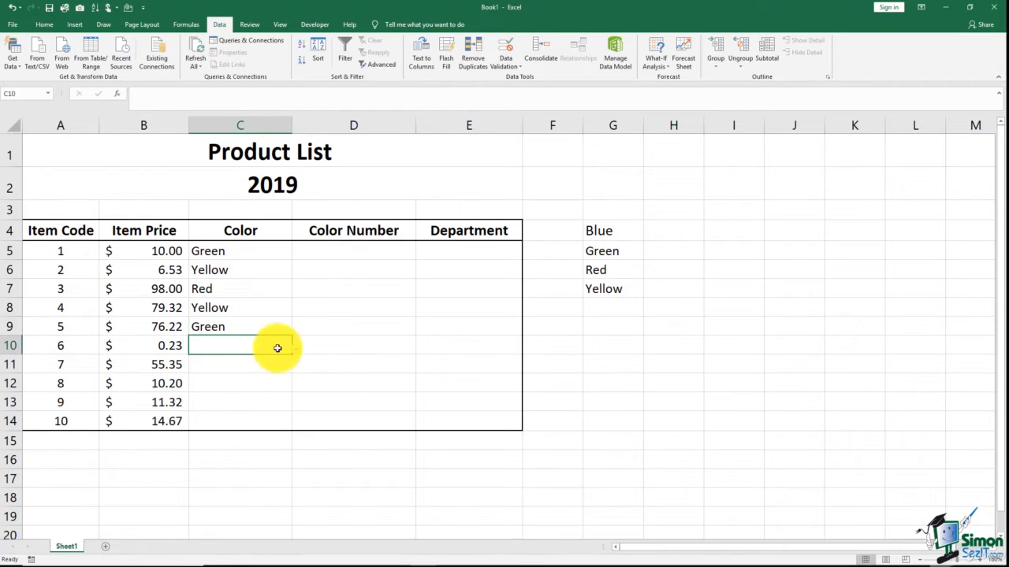
pyautogui.click(295, 350)
pyautogui.click(243, 398)
# - Choose Green, Red, Blue and Blue from the dropdown lists in C11 through C14
pyautogui.click(276, 365)
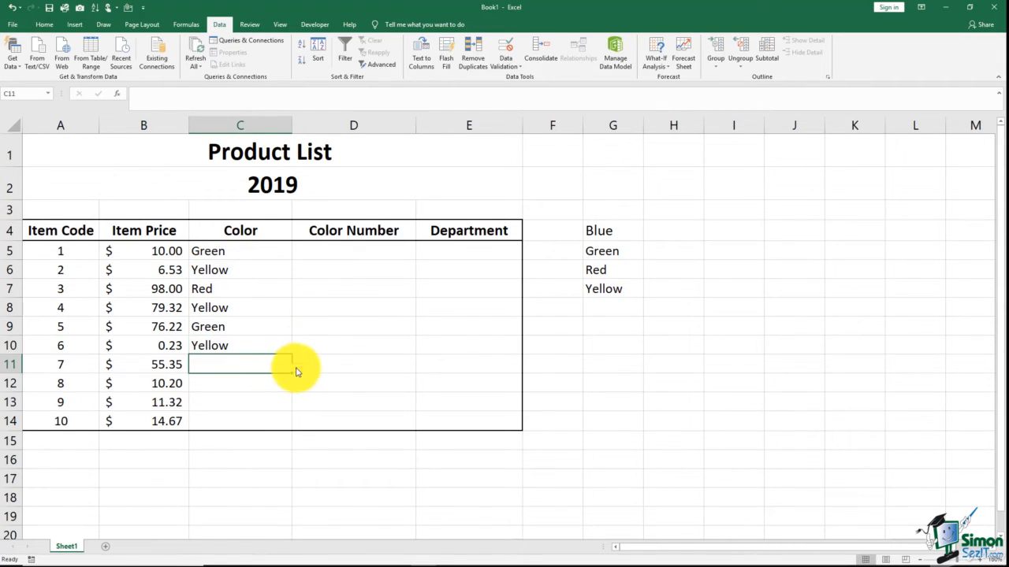
pyautogui.click(295, 368)
pyautogui.click(224, 391)
pyautogui.click(281, 386)
pyautogui.click(297, 387)
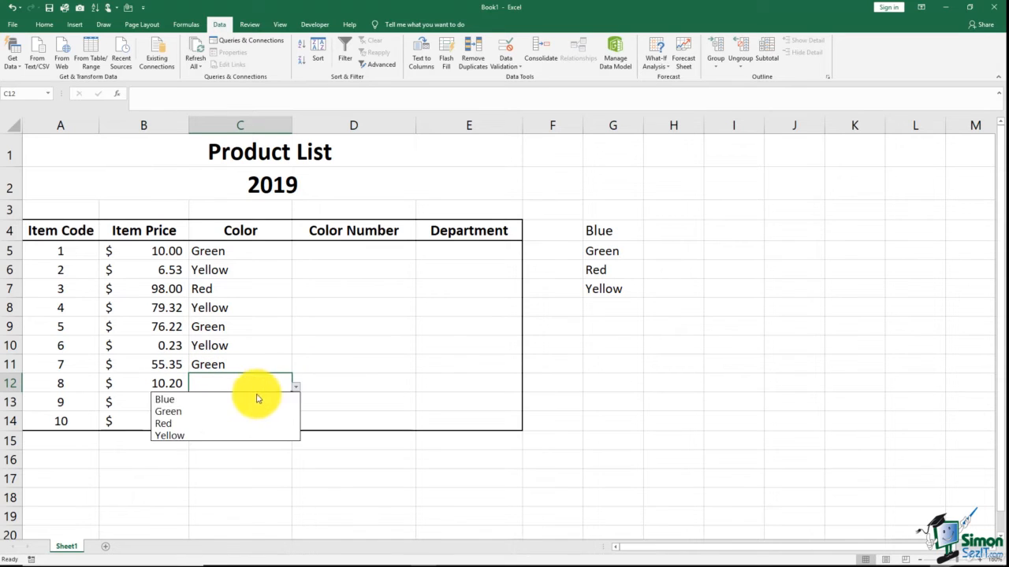
pyautogui.click(229, 423)
pyautogui.click(243, 404)
pyautogui.click(296, 405)
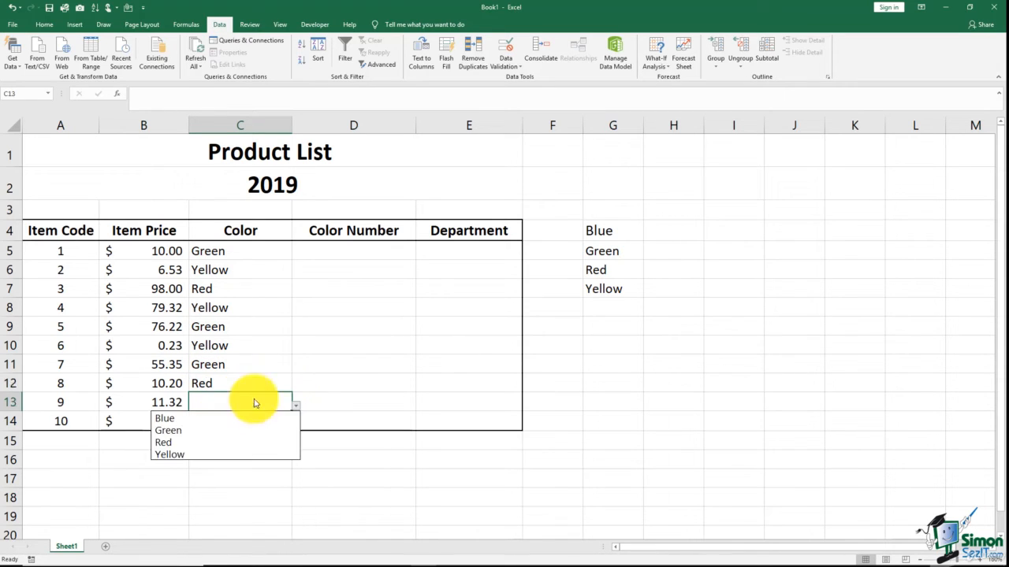
pyautogui.click(218, 418)
pyautogui.click(236, 423)
pyautogui.click(295, 426)
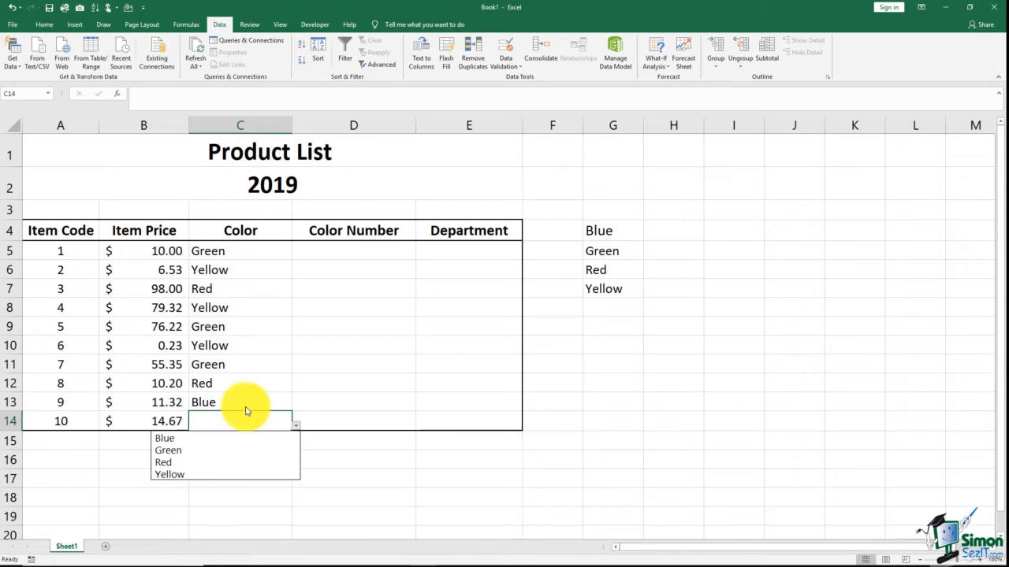
pyautogui.click(198, 440)
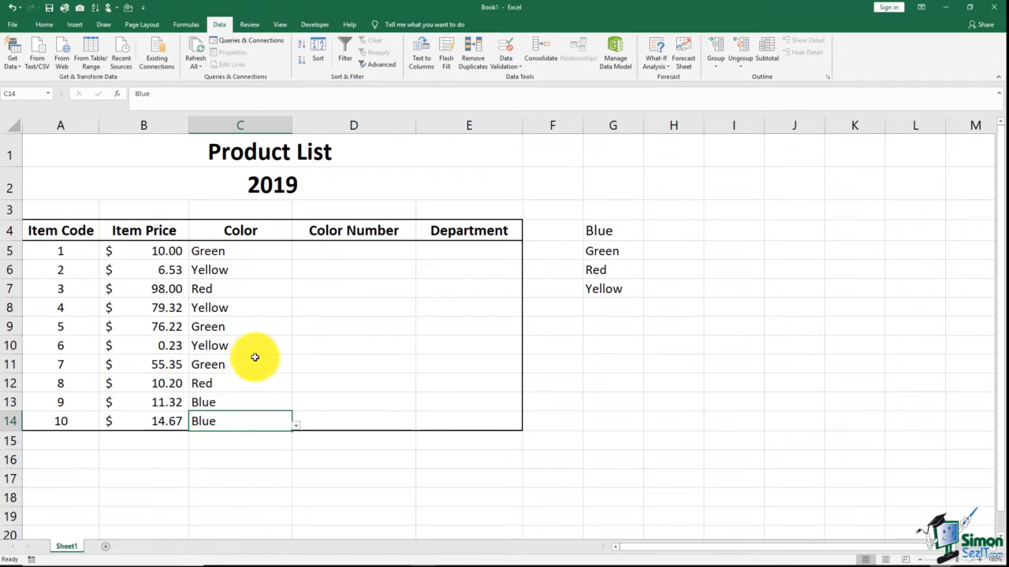
pyautogui.click(311, 251)
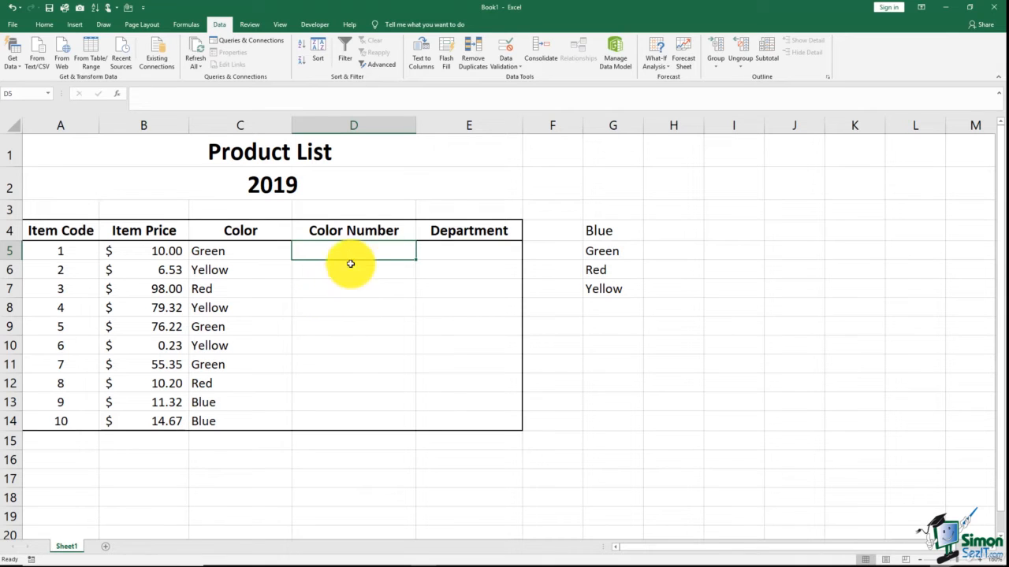
# - Apply a Whole number data validation between 100 and 200 to the Color Number cells D5:D14
pyautogui.moveTo(351, 251); pyautogui.dragTo(369, 418)
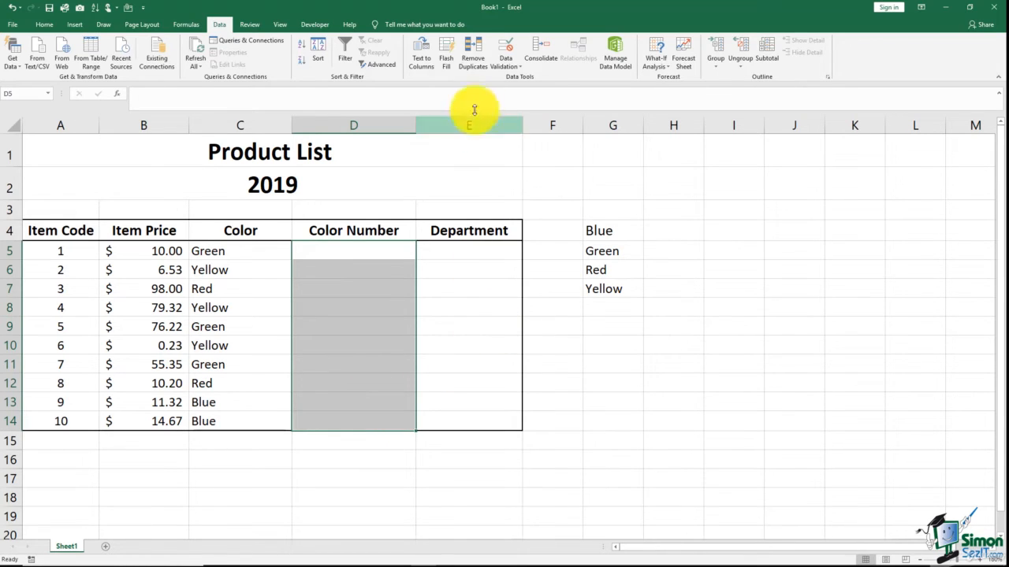
pyautogui.click(503, 66)
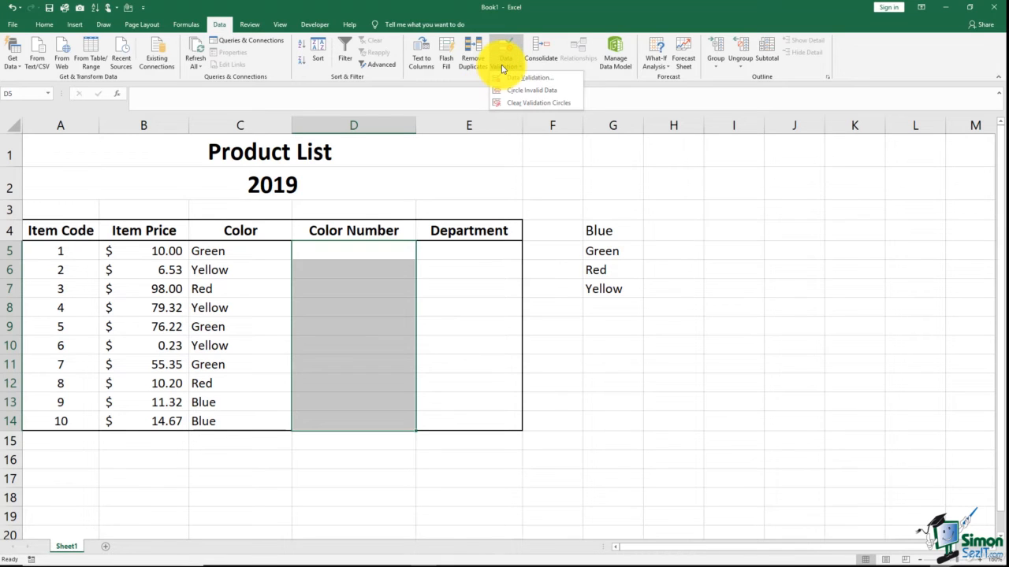
pyautogui.click(524, 77)
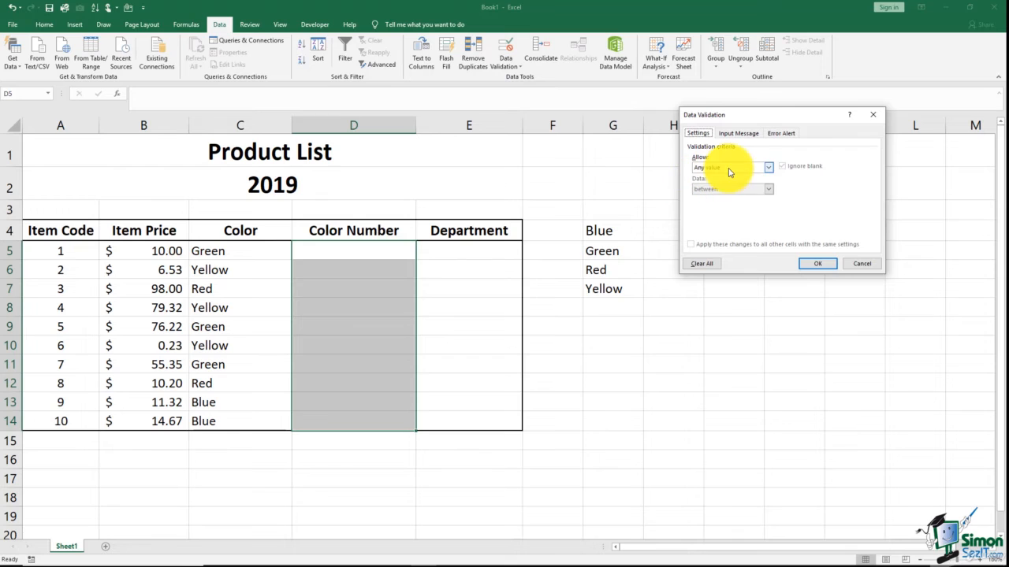
pyautogui.click(768, 170)
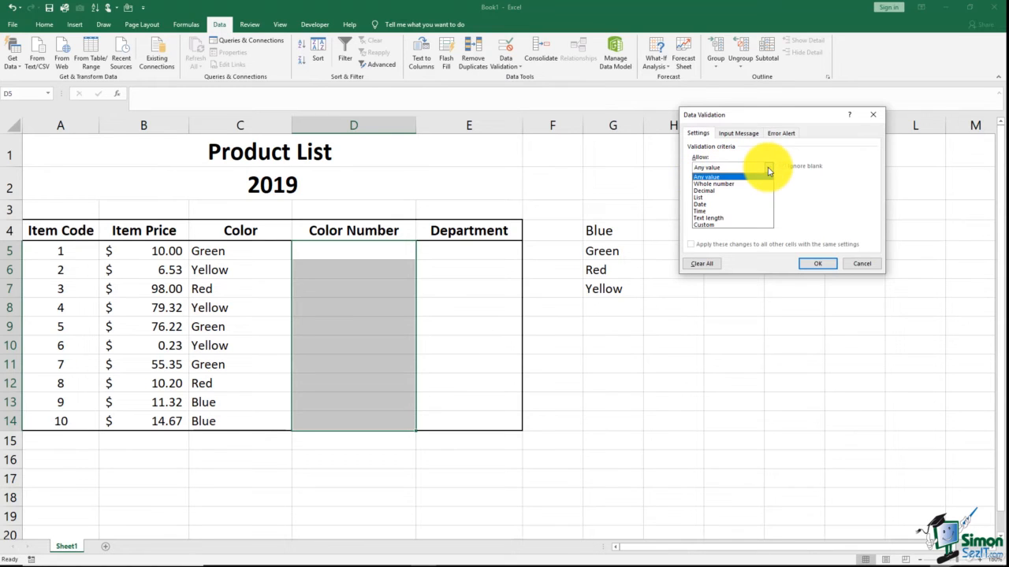
pyautogui.click(713, 184)
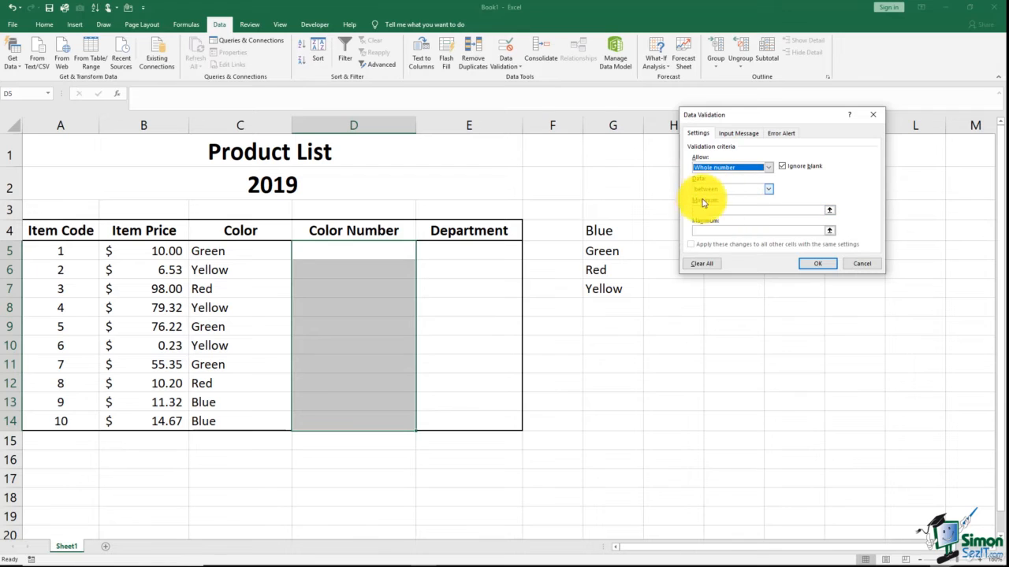
pyautogui.click(768, 191)
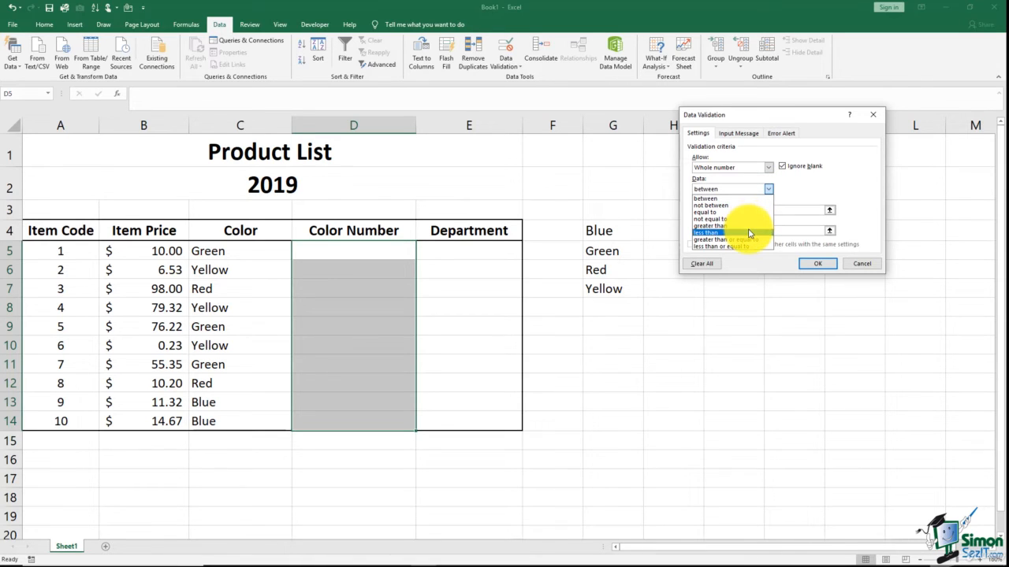
pyautogui.click(784, 191)
pyautogui.click(711, 211)
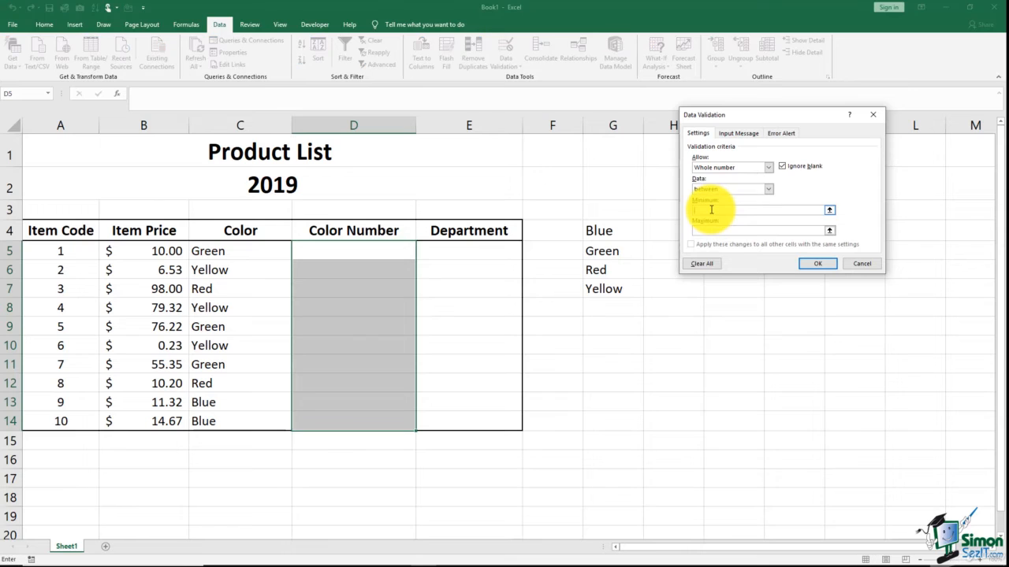
pyautogui.write('100')
pyautogui.click(705, 231)
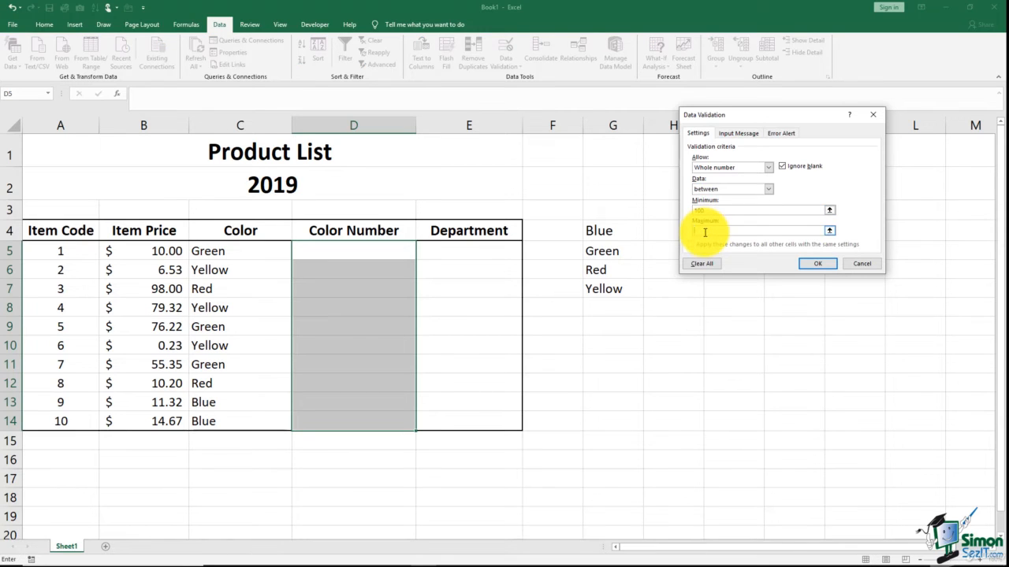
pyautogui.write('25')
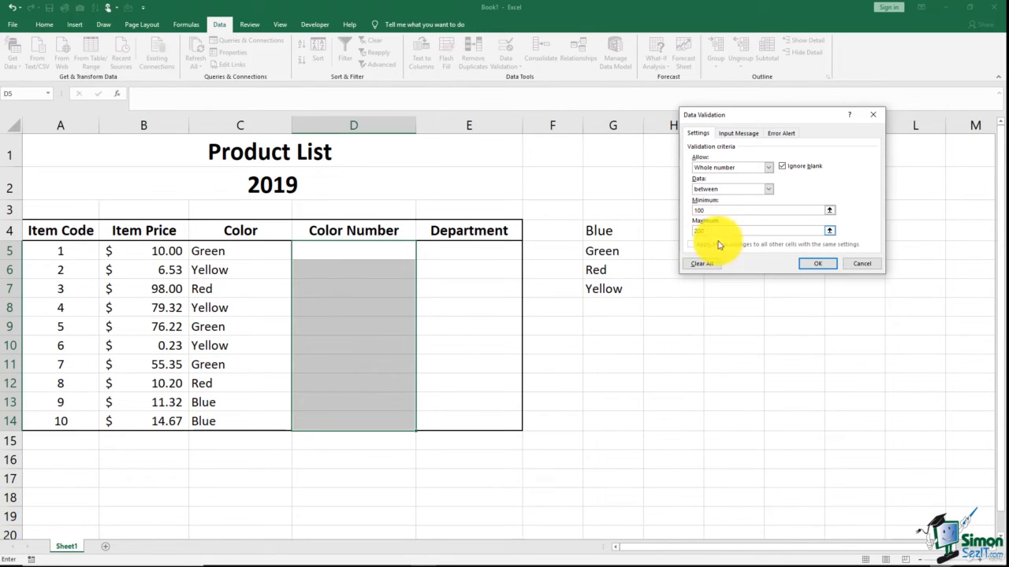
pyautogui.click(817, 264)
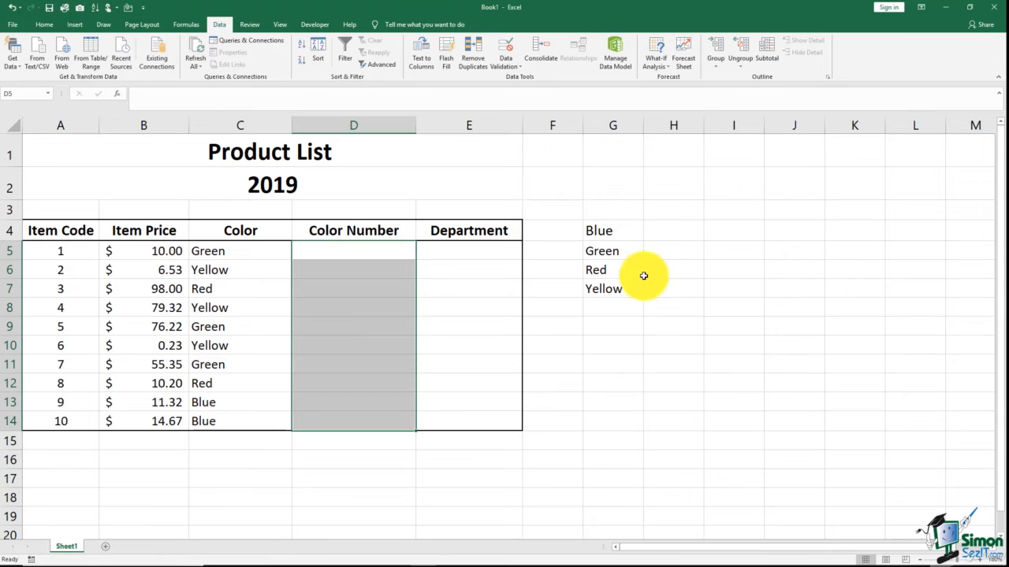
# - Enter 150 in D5 and try entering 250 in D6, cancelling the rejected entry
pyautogui.click(410, 250)
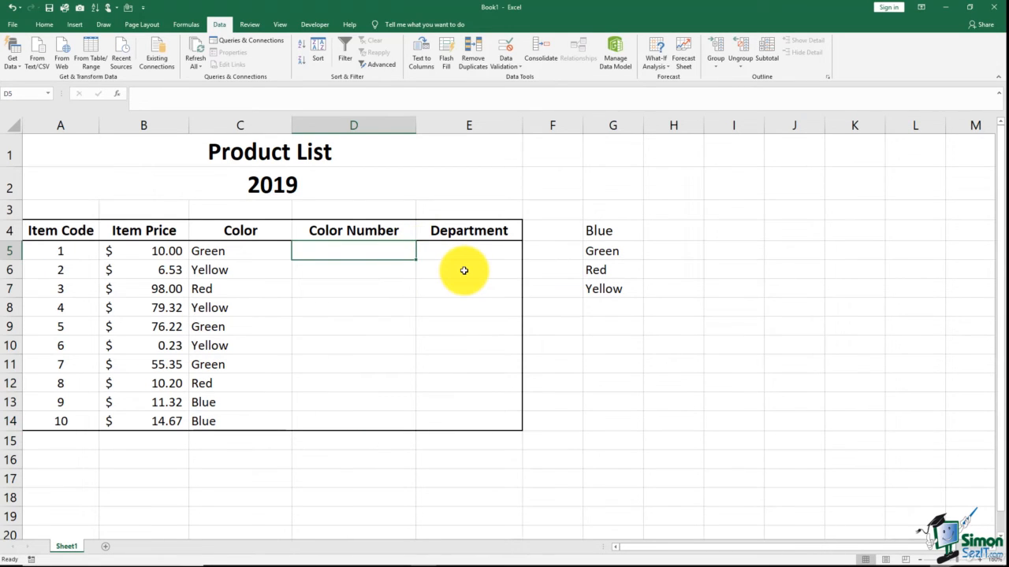
pyautogui.write('150')
pyautogui.press('Return')
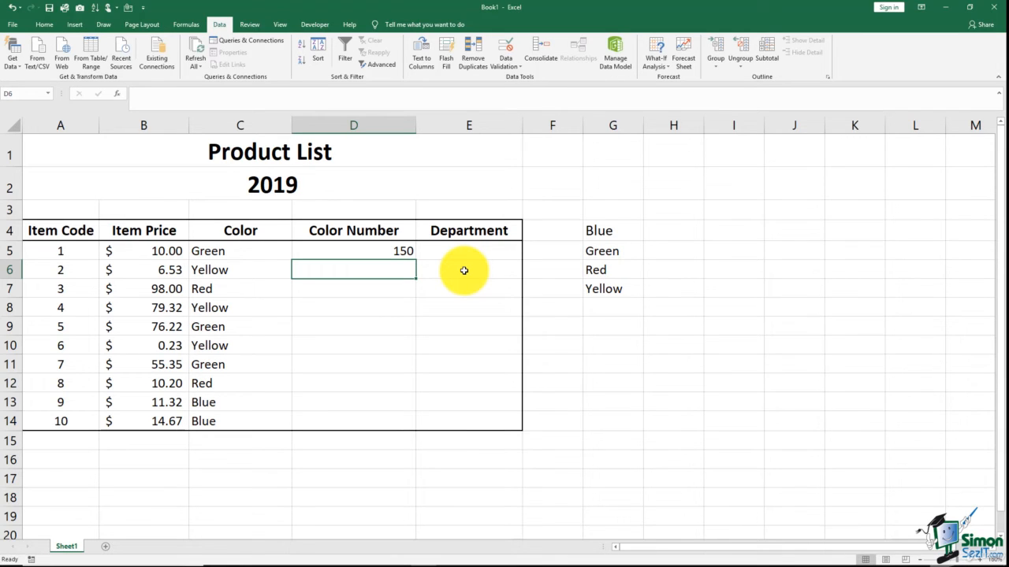
pyautogui.write('250')
pyautogui.press('Return')
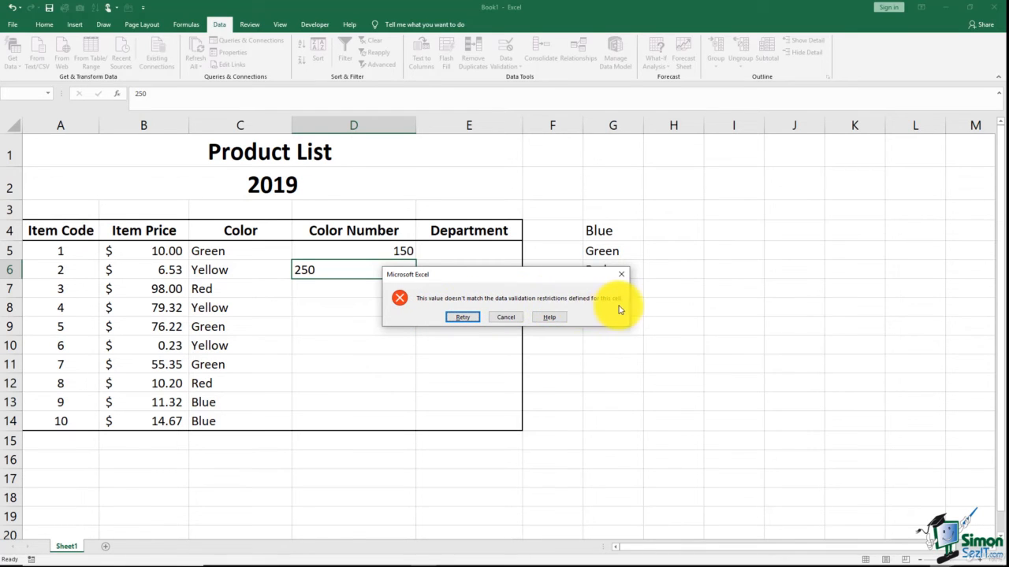
pyautogui.click(504, 319)
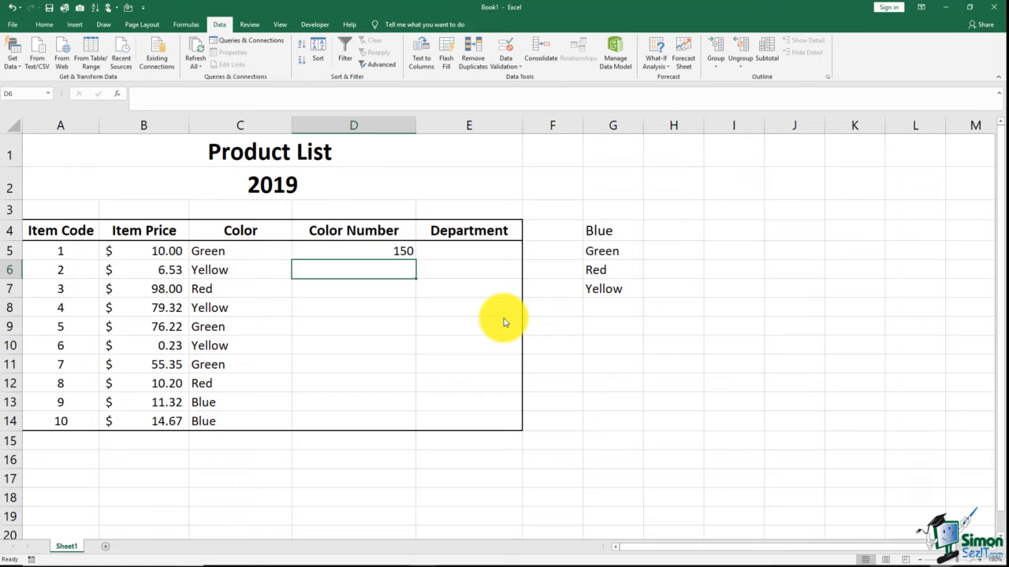
# - Add an input message to D6 titled "Input" reading "Must enter a number between 100 & 200"
pyautogui.click(512, 69)
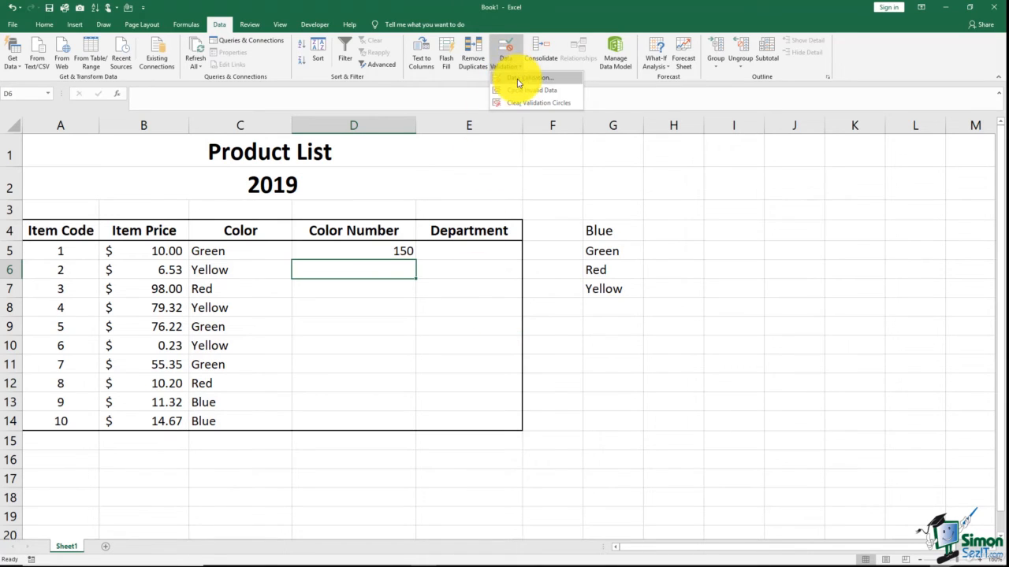
pyautogui.click(522, 77)
pyautogui.click(736, 134)
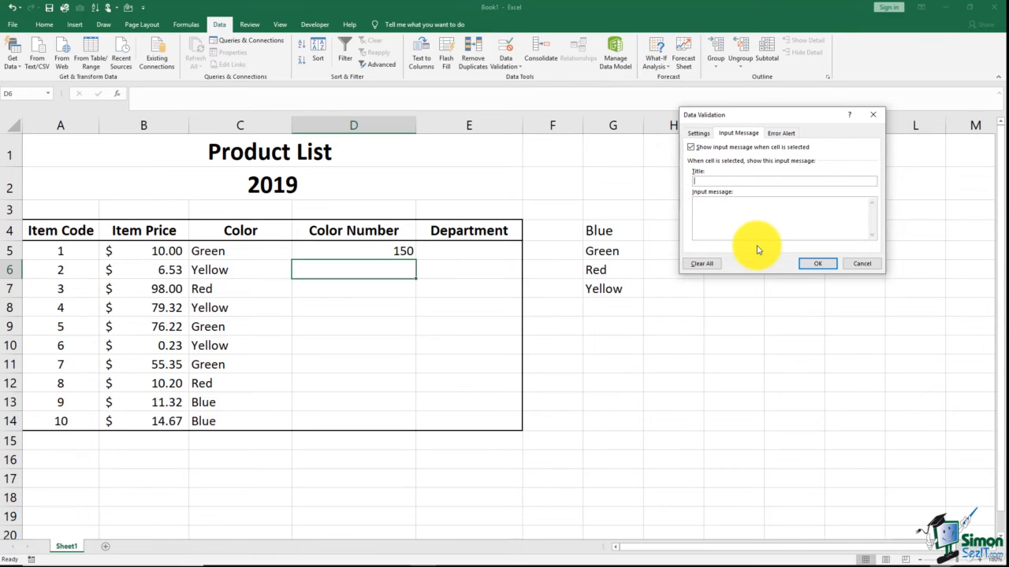
pyautogui.write('Input')
pyautogui.click(720, 212)
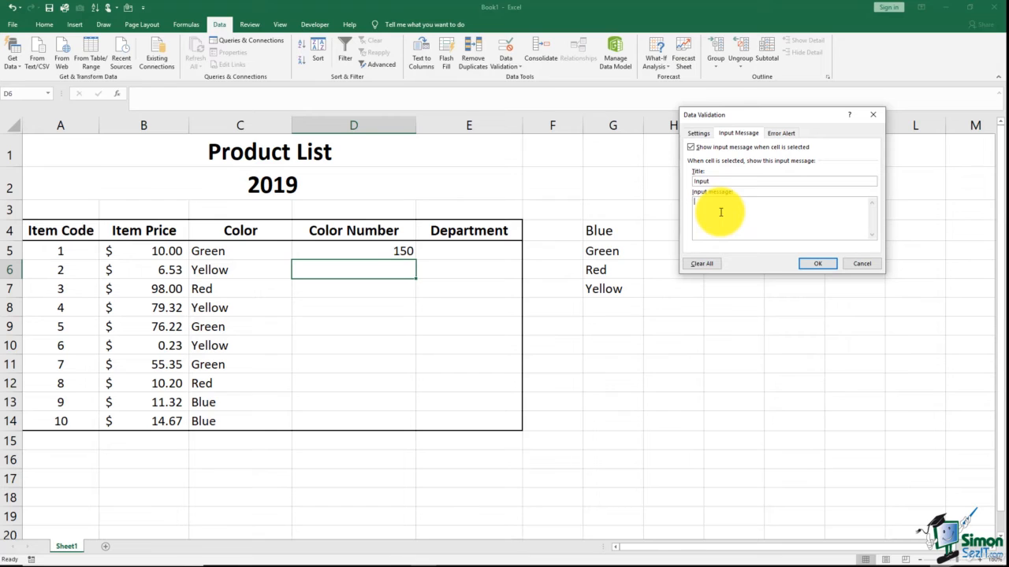
pyautogui.write('Must enter a number between 100 & 200')
pyautogui.click(810, 264)
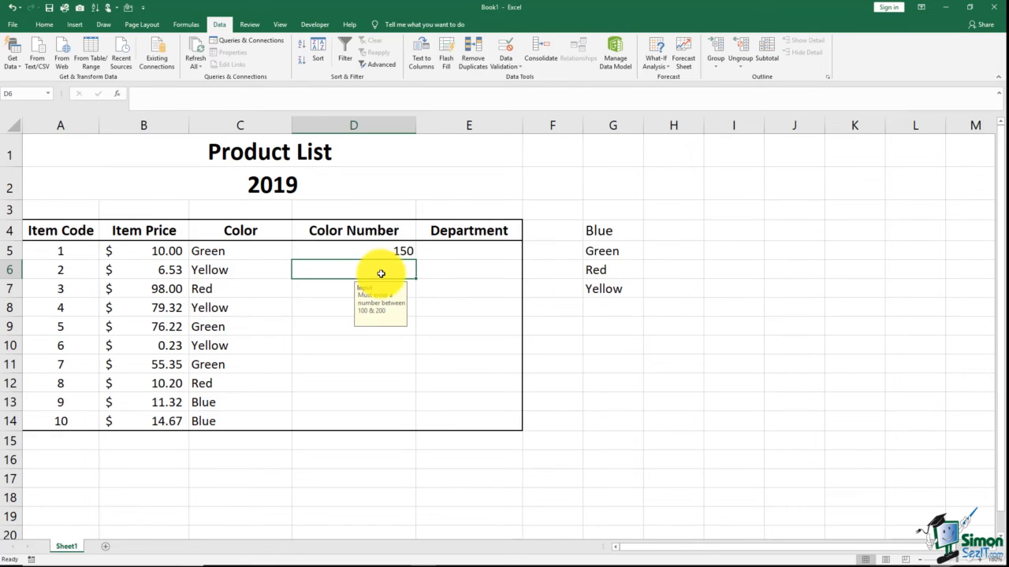
# - Copy D6's validation and input message down to D7:D14 and up into D5 with the fill handle
pyautogui.click(511, 293)
pyautogui.click(404, 268)
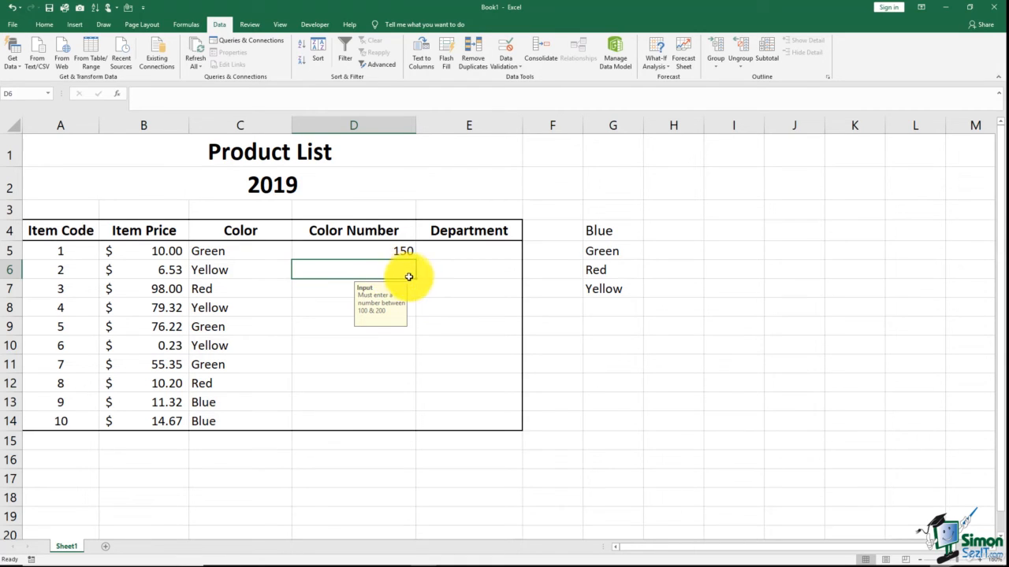
pyautogui.moveTo(415, 278); pyautogui.dragTo(410, 427)
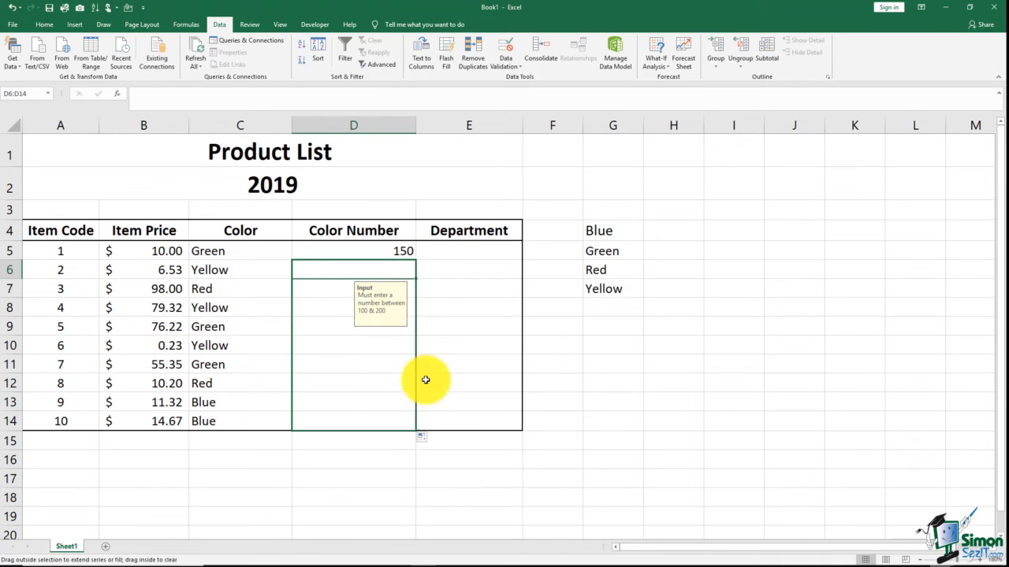
pyautogui.click(346, 286)
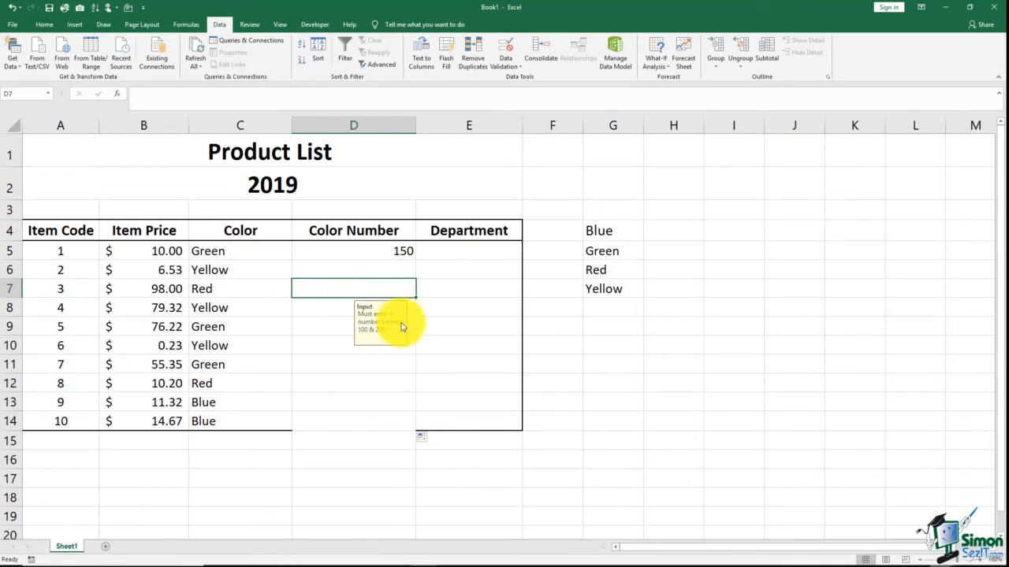
pyautogui.click(338, 345)
pyautogui.click(332, 365)
pyautogui.click(365, 417)
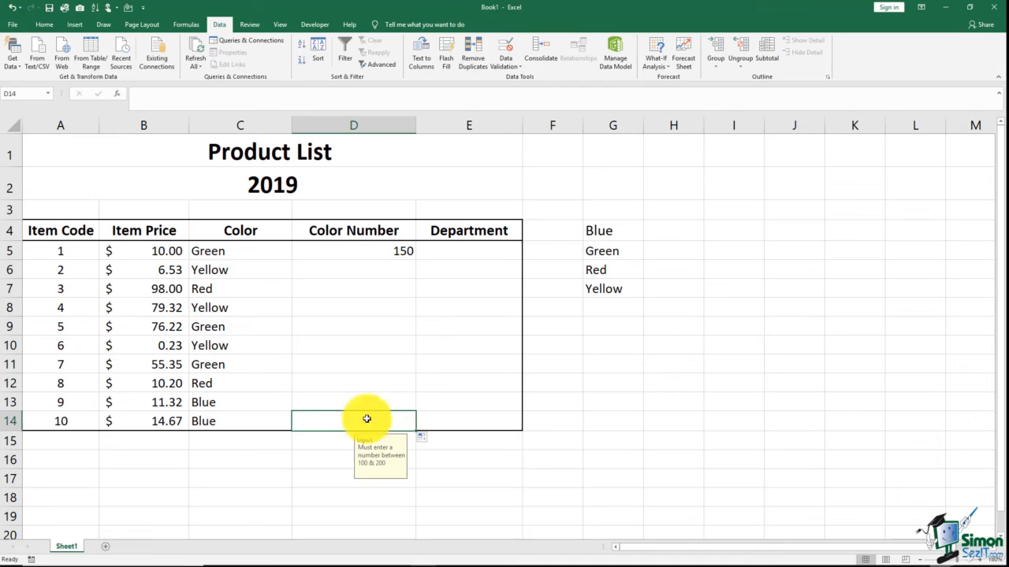
pyautogui.click(377, 251)
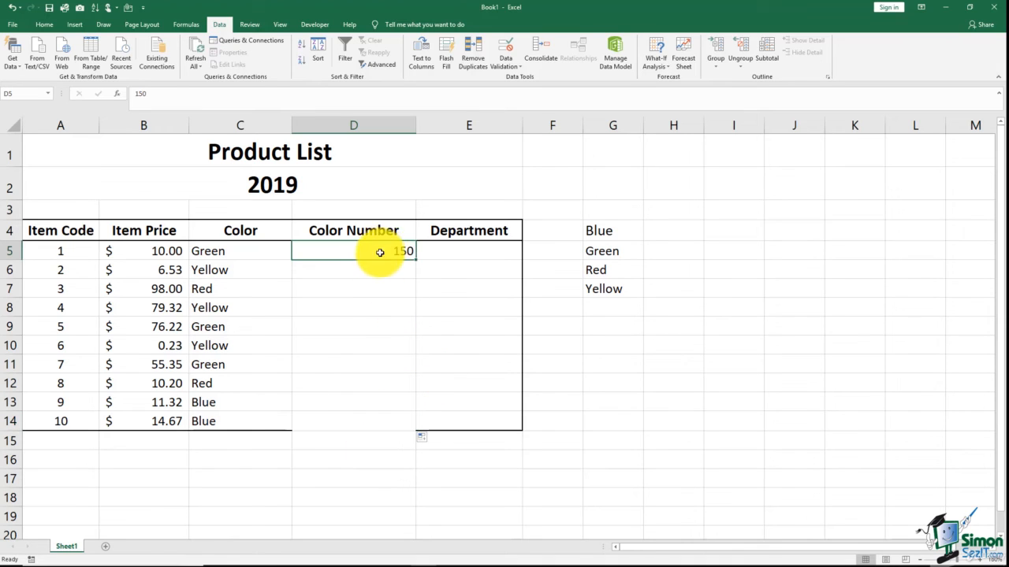
pyautogui.click(386, 272)
pyautogui.moveTo(417, 279); pyautogui.dragTo(405, 238)
pyautogui.click(368, 418)
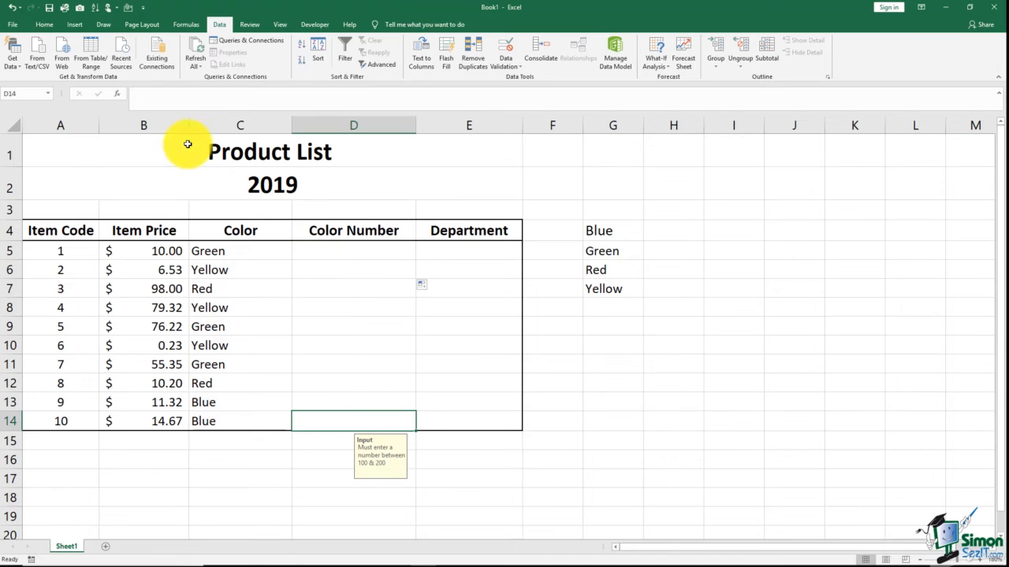
# - Restore the bottom border under cell D14
pyautogui.click(44, 24)
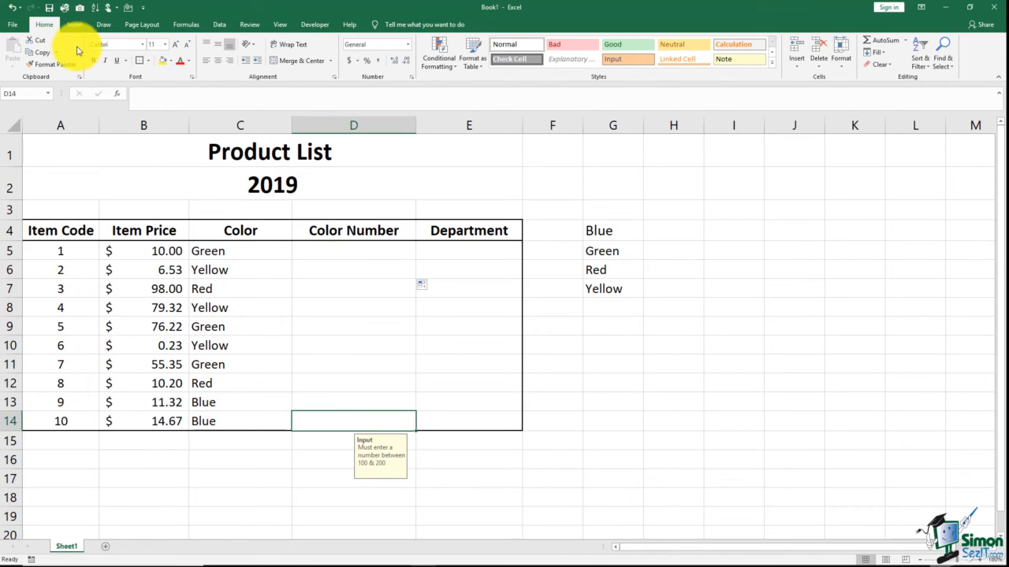
pyautogui.click(148, 61)
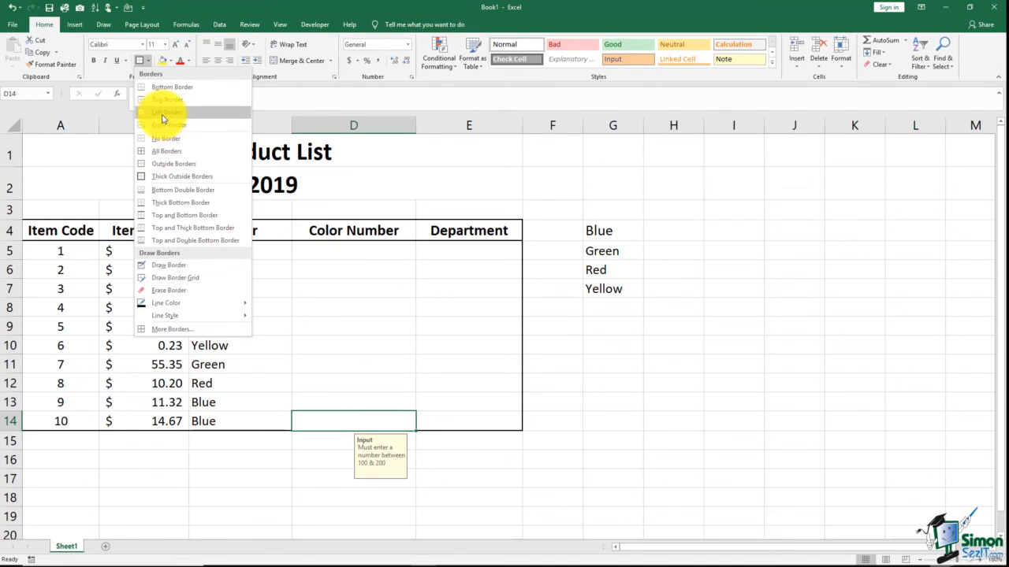
pyautogui.click(163, 86)
# - Re-enter 150 in D5
pyautogui.click(406, 346)
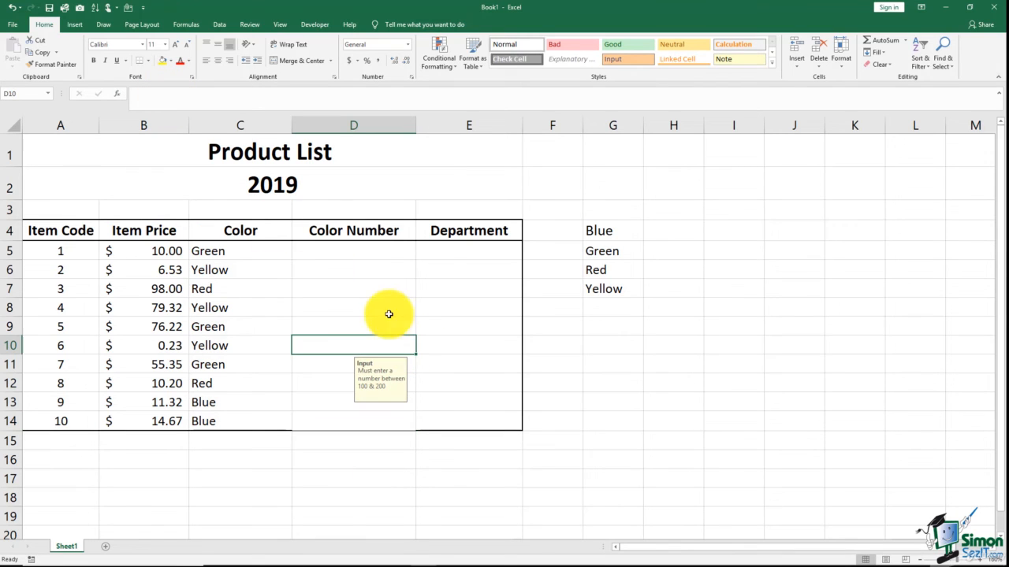
pyautogui.click(365, 250)
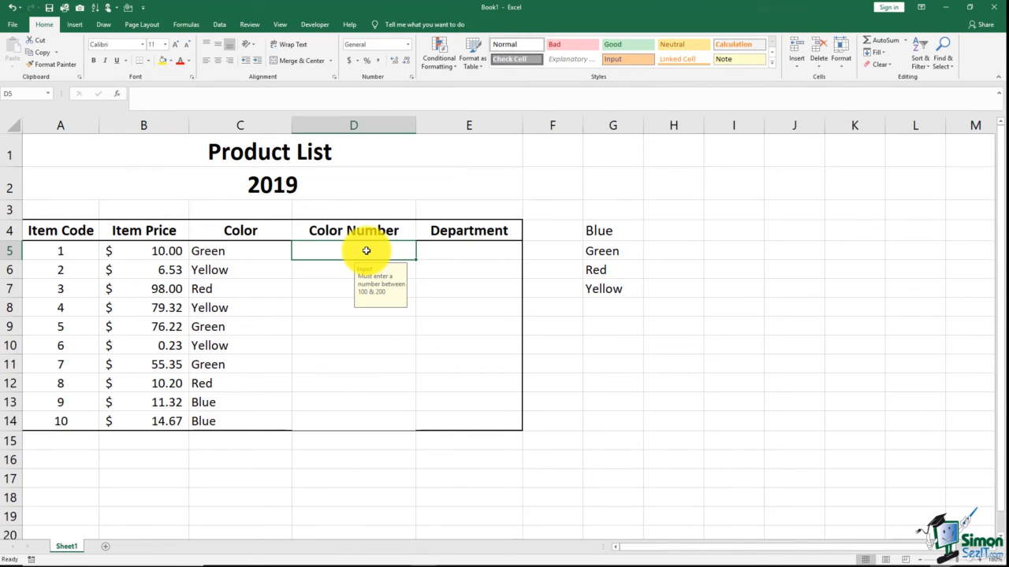
pyautogui.write('150')
pyautogui.press('Return')
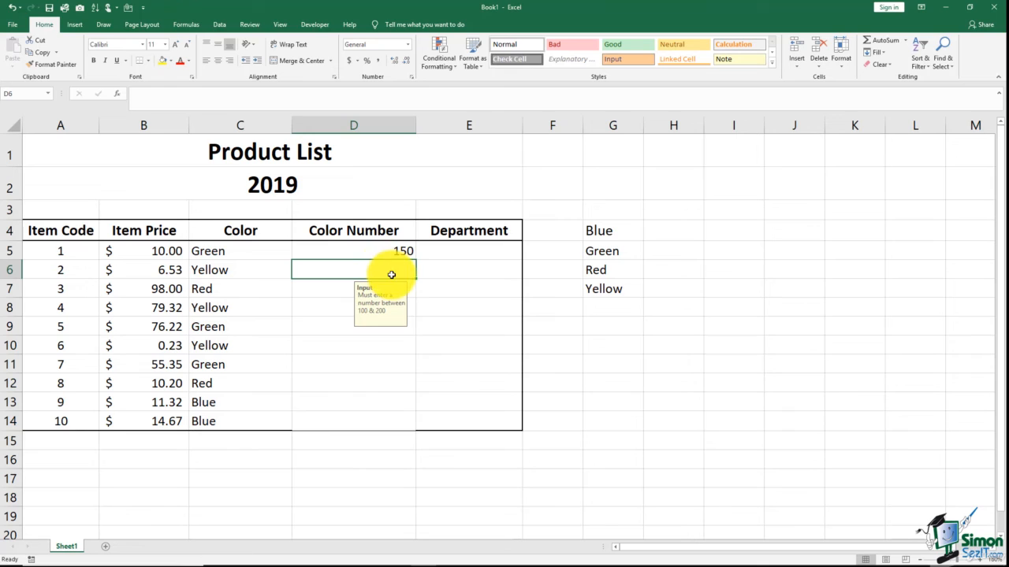
# - Try entering 300 in D6 and cancel the rejected entry
pyautogui.write('300')
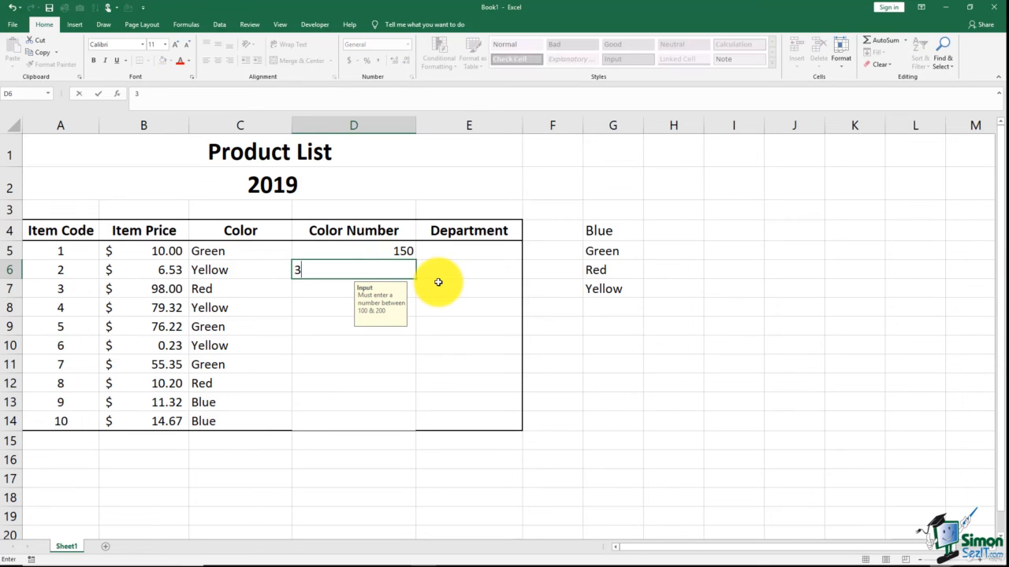
pyautogui.press('Return')
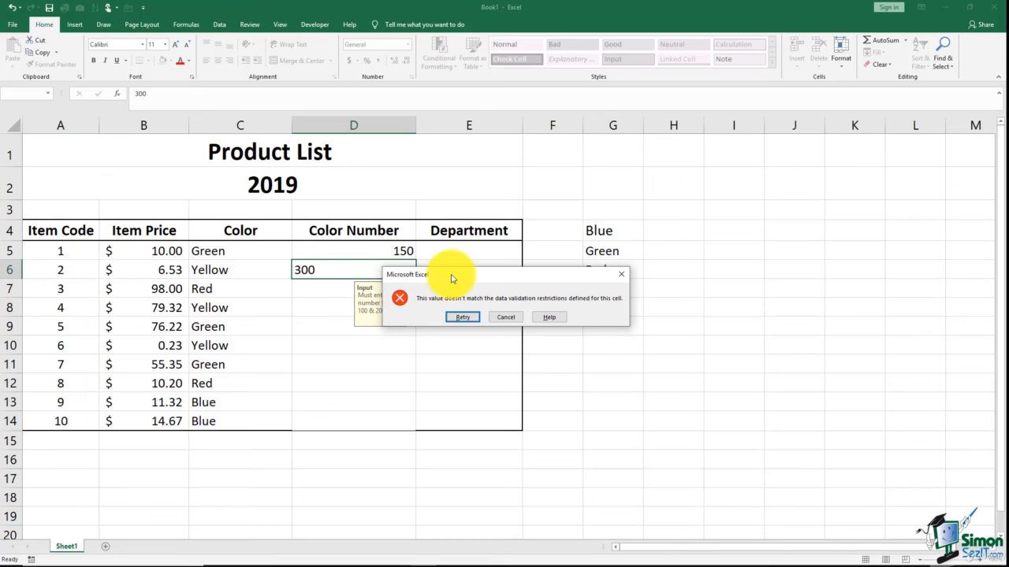
pyautogui.moveTo(450, 275); pyautogui.dragTo(623, 238)
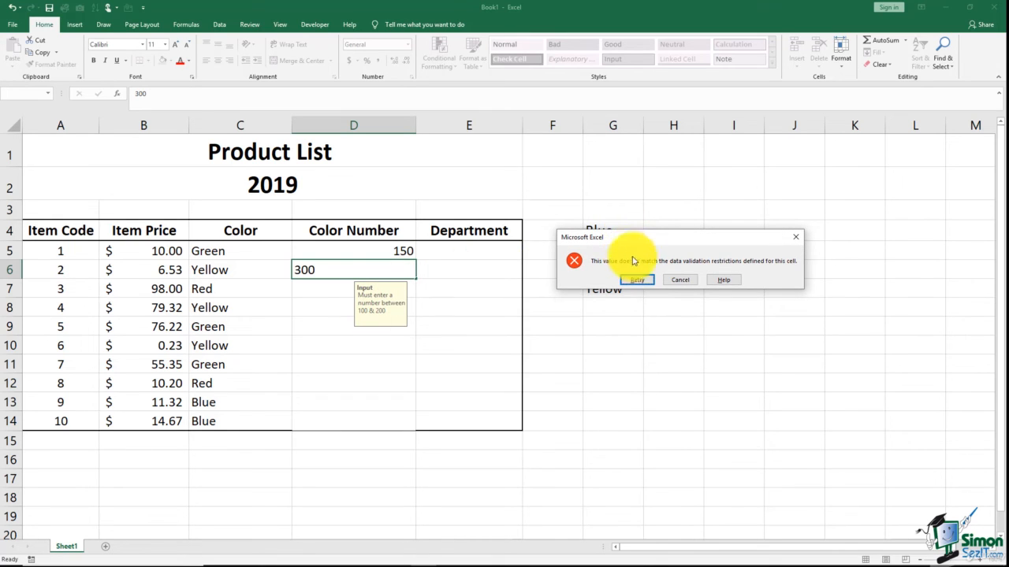
pyautogui.click(680, 281)
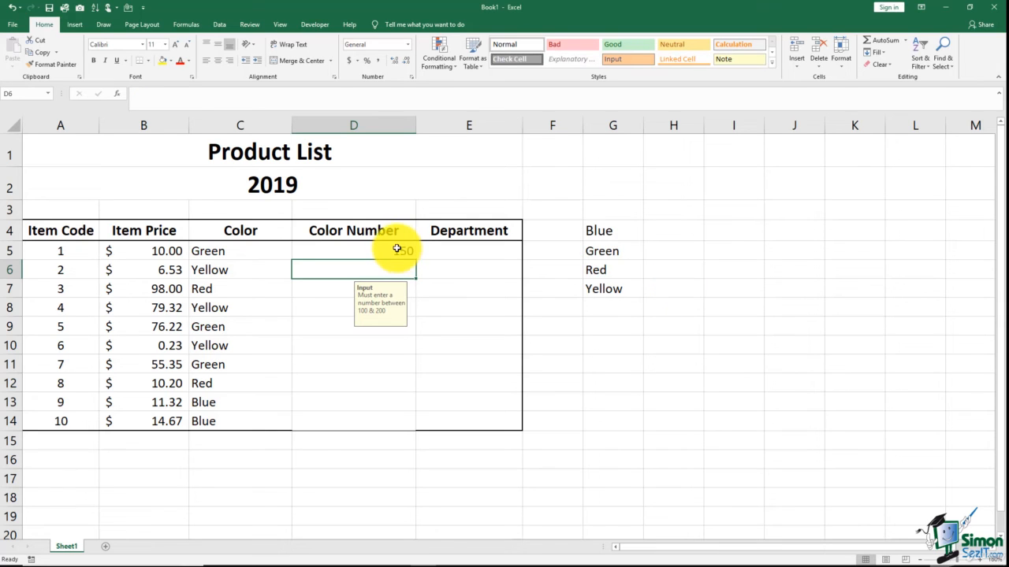
# - Give the Color Number cells D5:D14 a Stop error alert titled "Error Message" reading "The number you typed is incorrect. It must be a whole number between 100 & 200."
pyautogui.moveTo(398, 250); pyautogui.dragTo(409, 420)
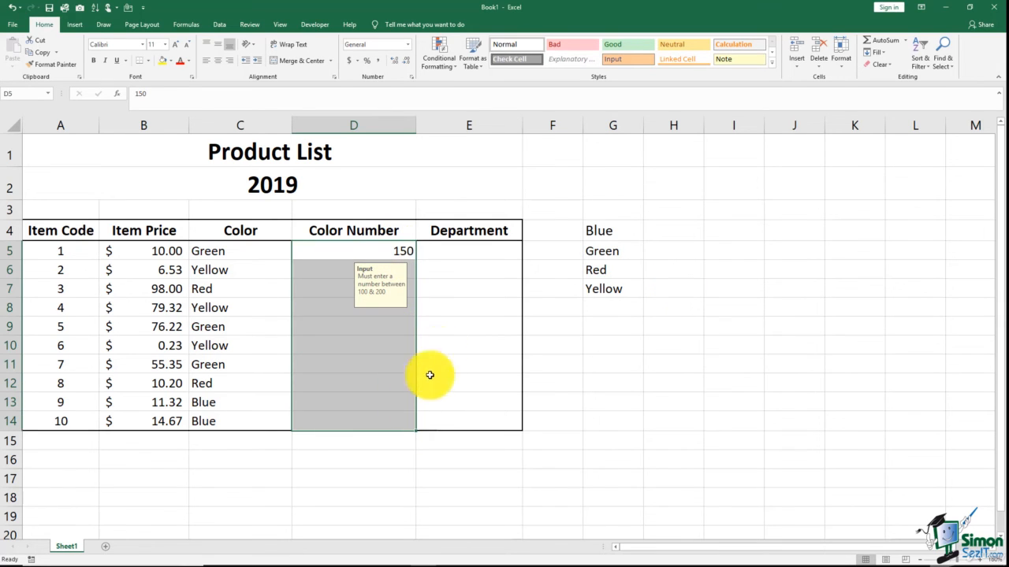
pyautogui.click(220, 24)
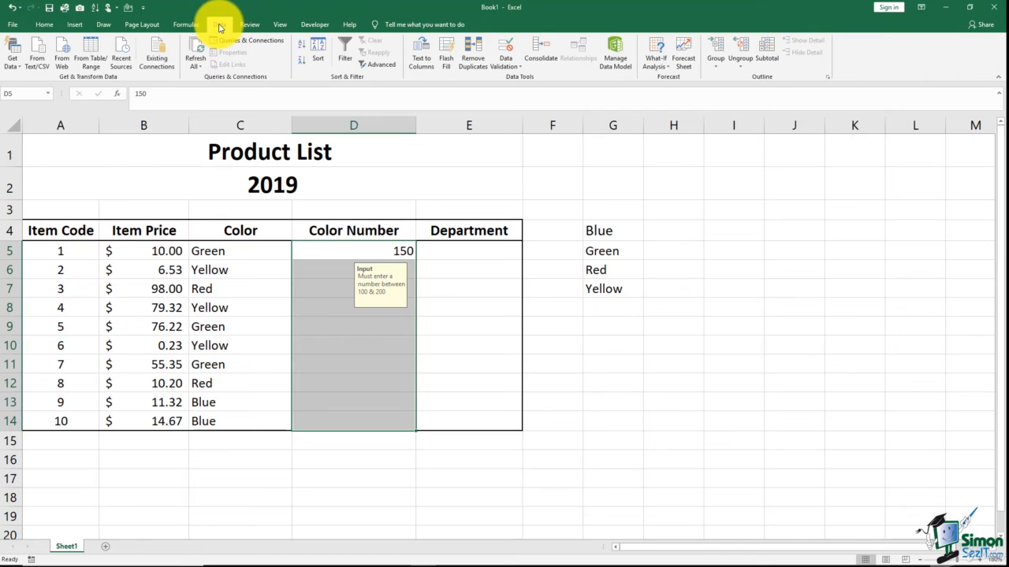
pyautogui.click(507, 66)
pyautogui.click(517, 82)
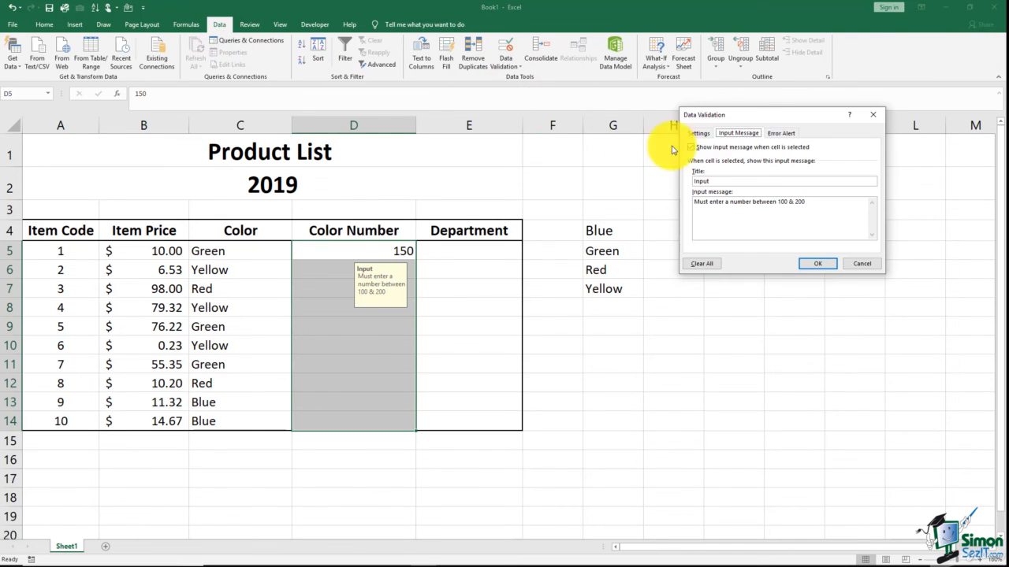
pyautogui.click(779, 134)
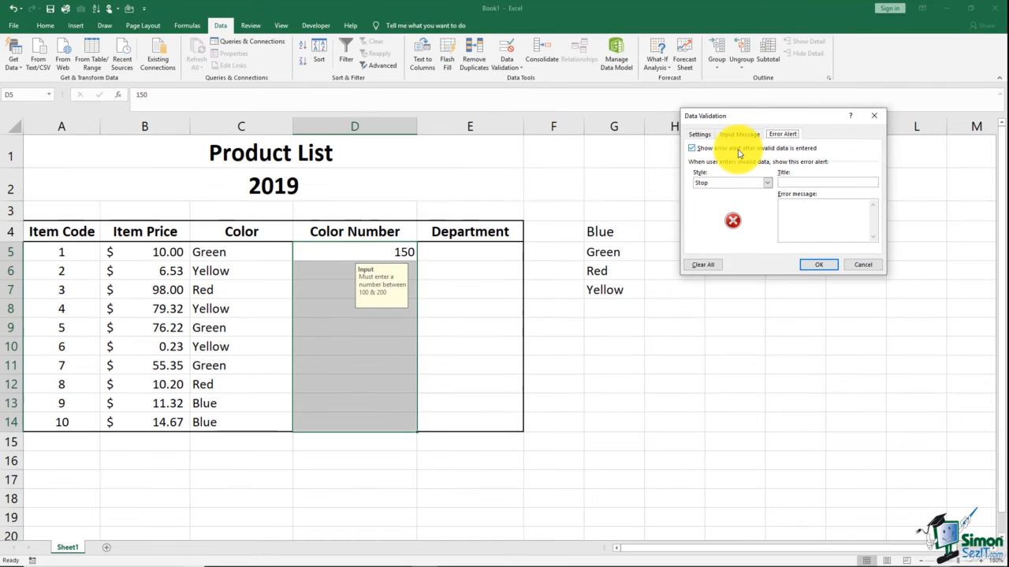
pyautogui.click(788, 181)
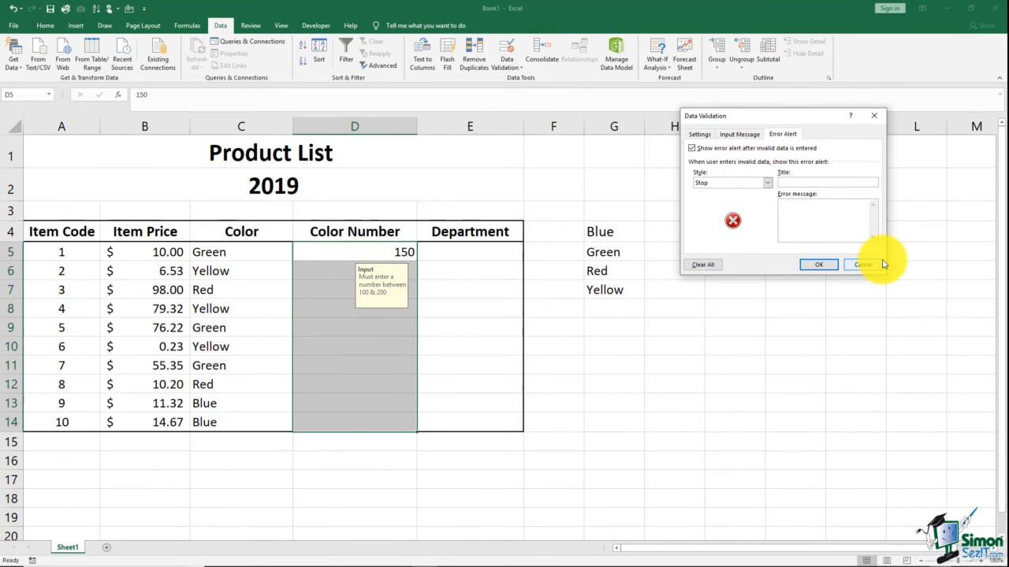
pyautogui.write('Error Message')
pyautogui.click(800, 213)
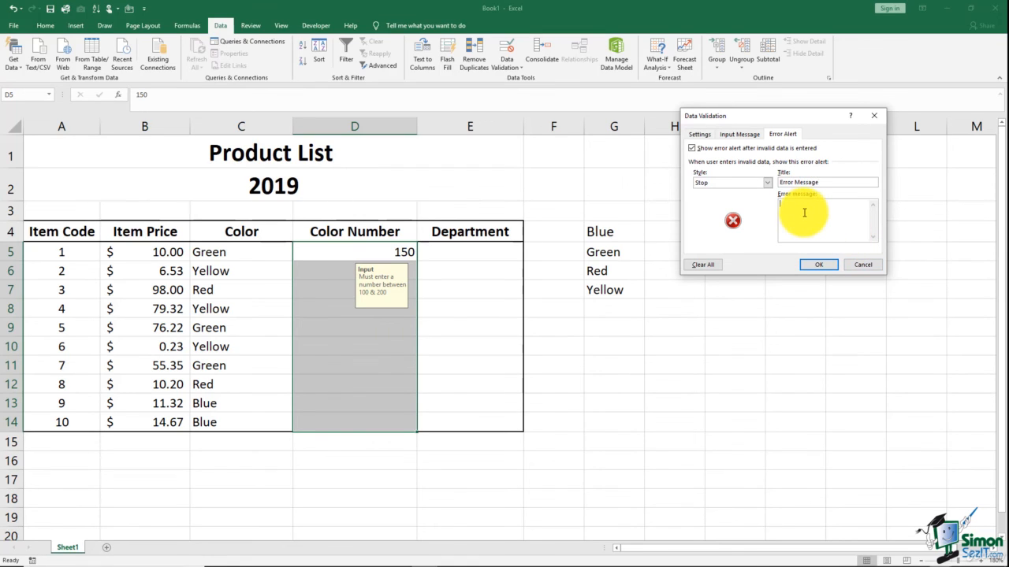
pyautogui.write('The number you typed is incorrect.  It must be a whole number between 100 & 200.')
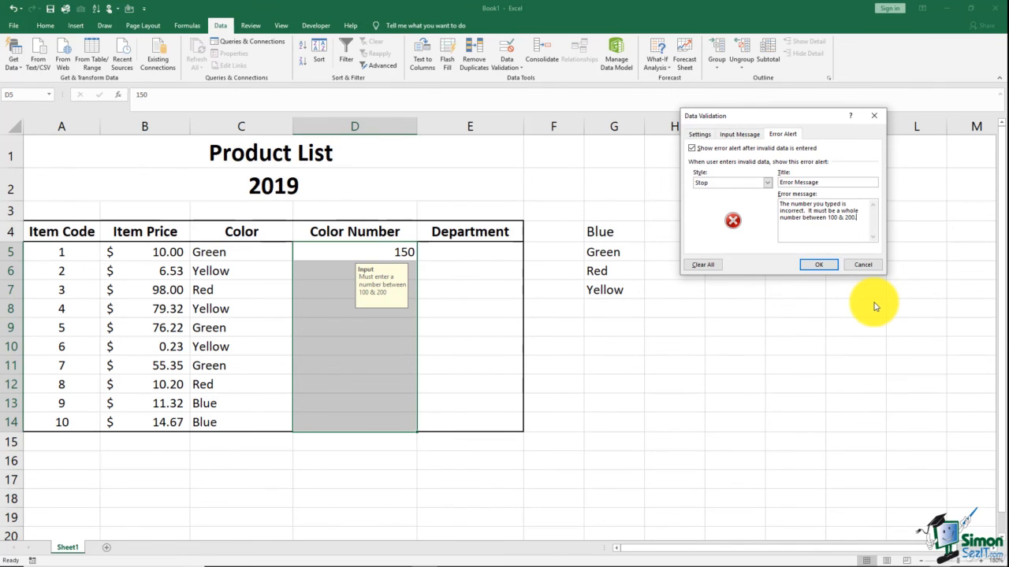
pyautogui.click(820, 264)
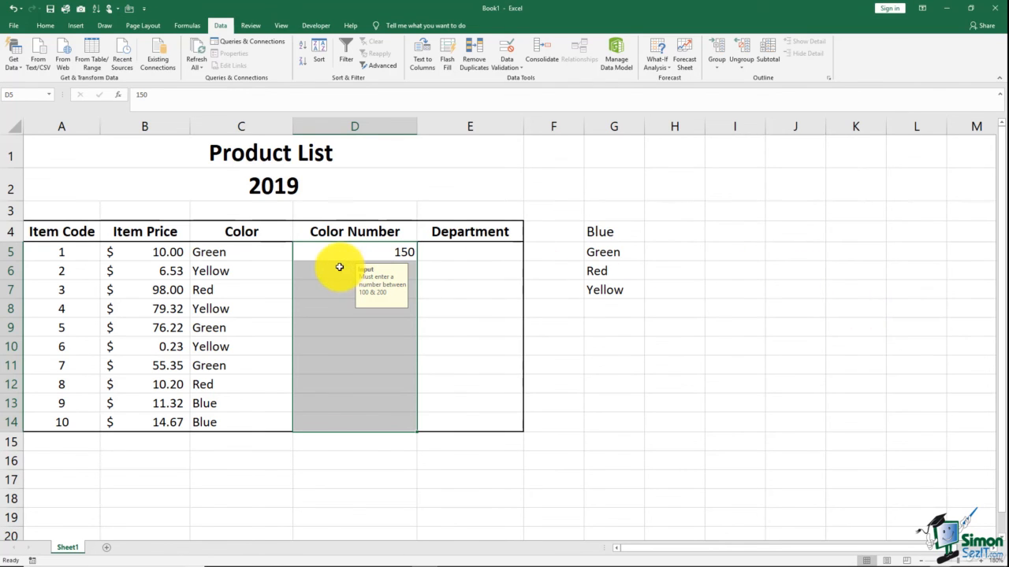
# - Test the alert by entering 250 in D6, then cancel the rejected entry
pyautogui.click(390, 276)
pyautogui.write('250')
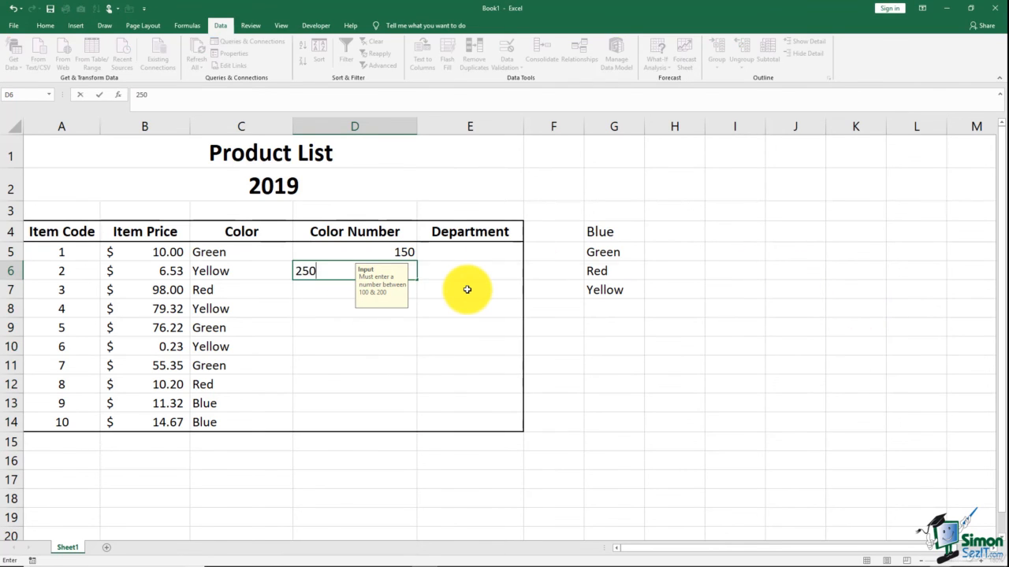
pyautogui.press('Return')
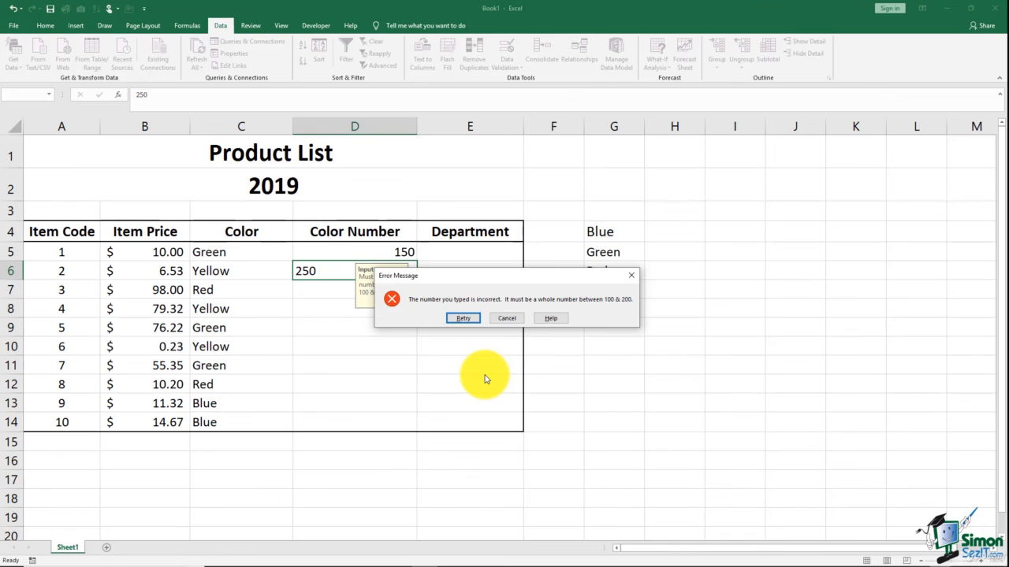
pyautogui.press('Escape')
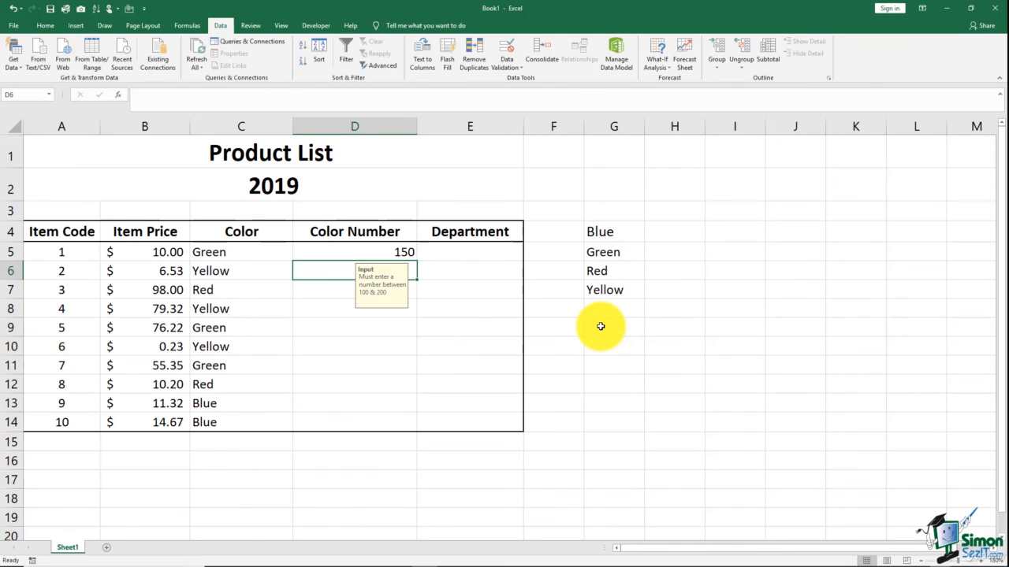
# - Select the colour list in G4:G7
pyautogui.click(471, 252)
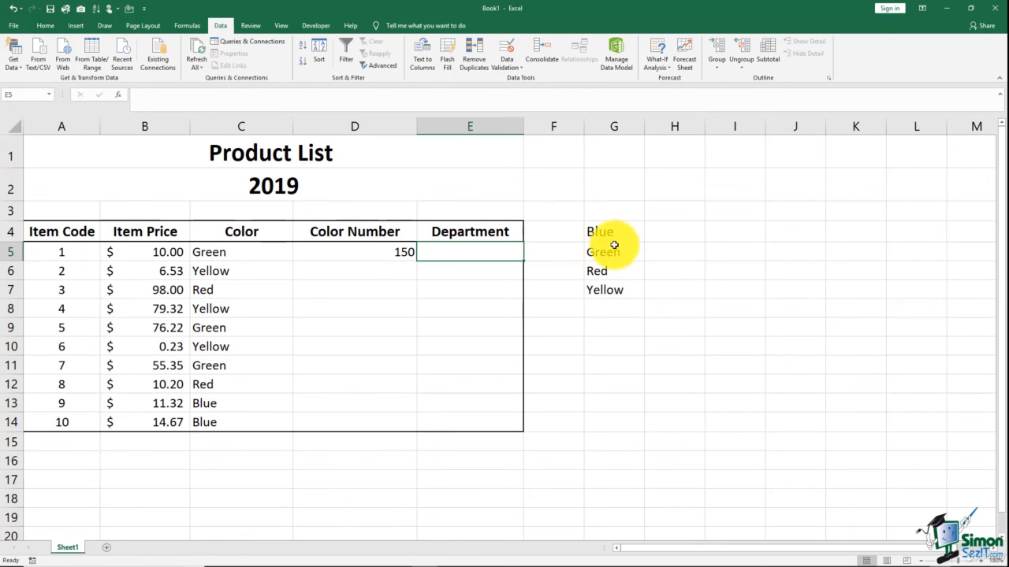
pyautogui.moveTo(612, 229); pyautogui.dragTo(619, 291)
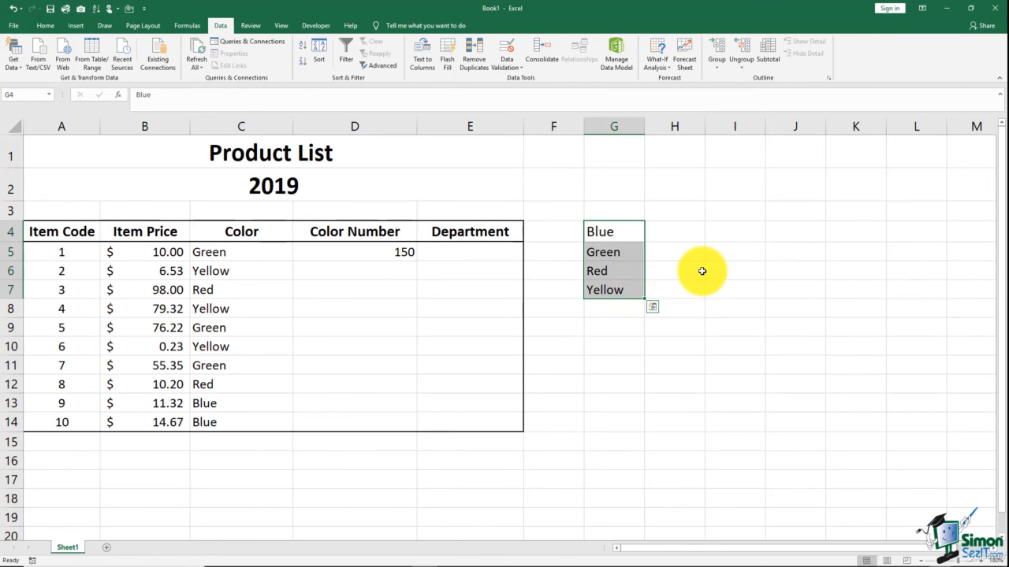